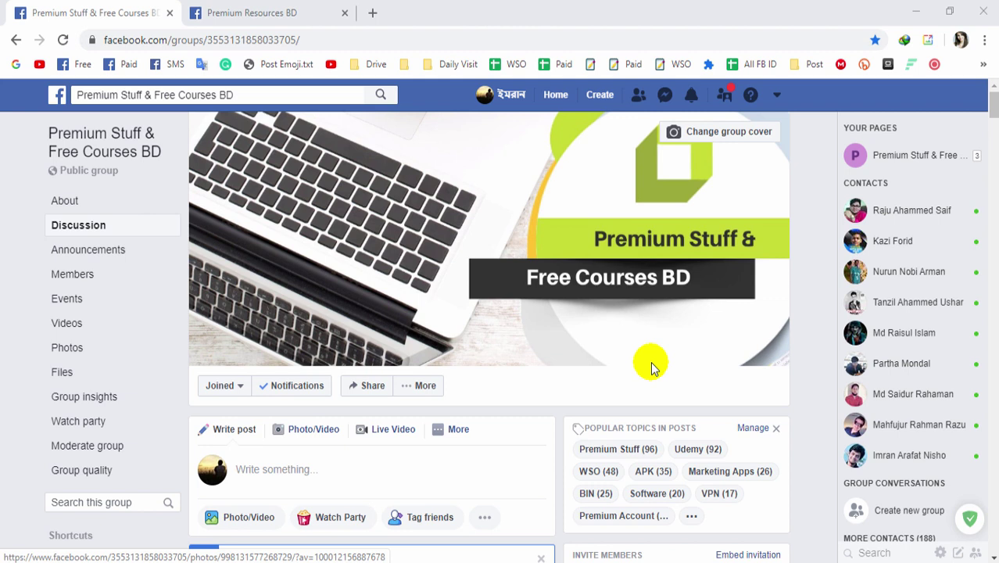
# Open udemy.com in a new browser tab and view the full list of enrolled courses under My courses.
pyautogui.click(372, 13)
pyautogui.write('udemy.com')
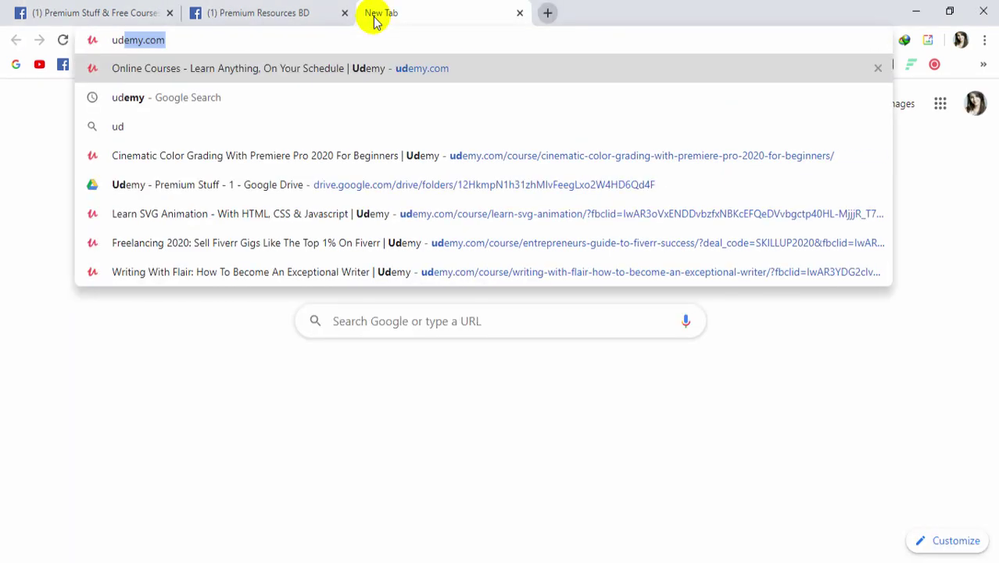
pyautogui.press('Return')
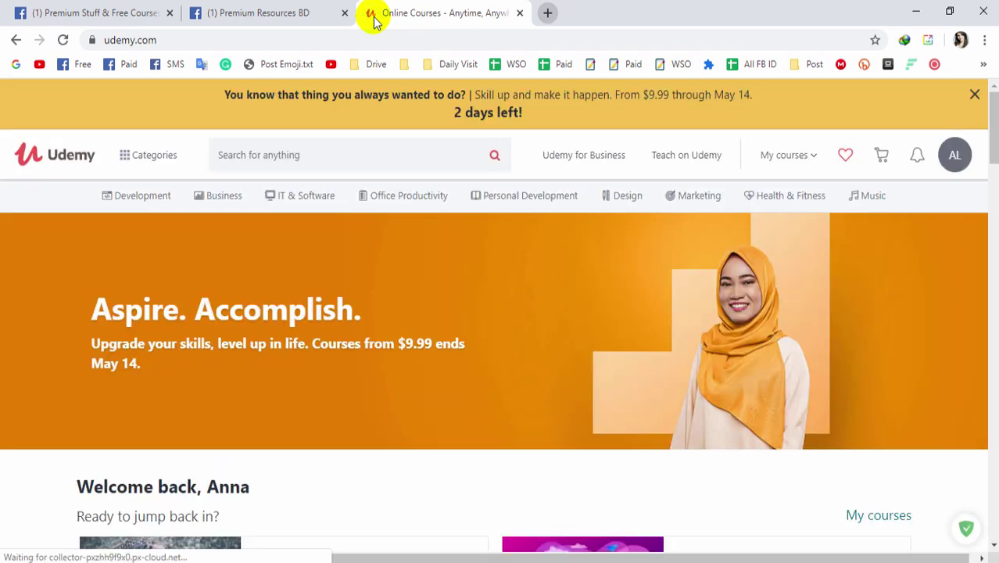
pyautogui.click(784, 155)
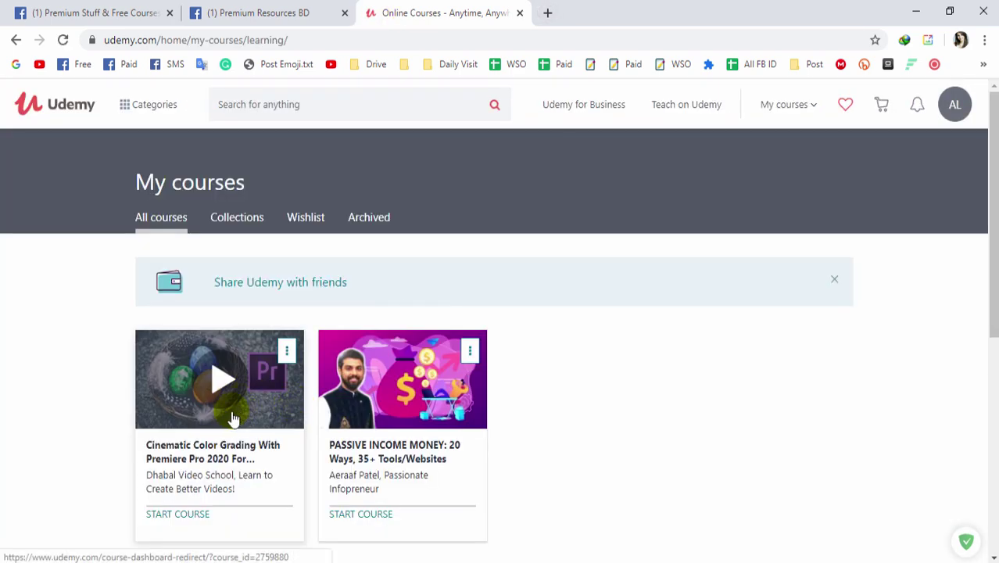
pyautogui.scroll(-1, 742, 306)
pyautogui.scroll(-1, 688, 305)
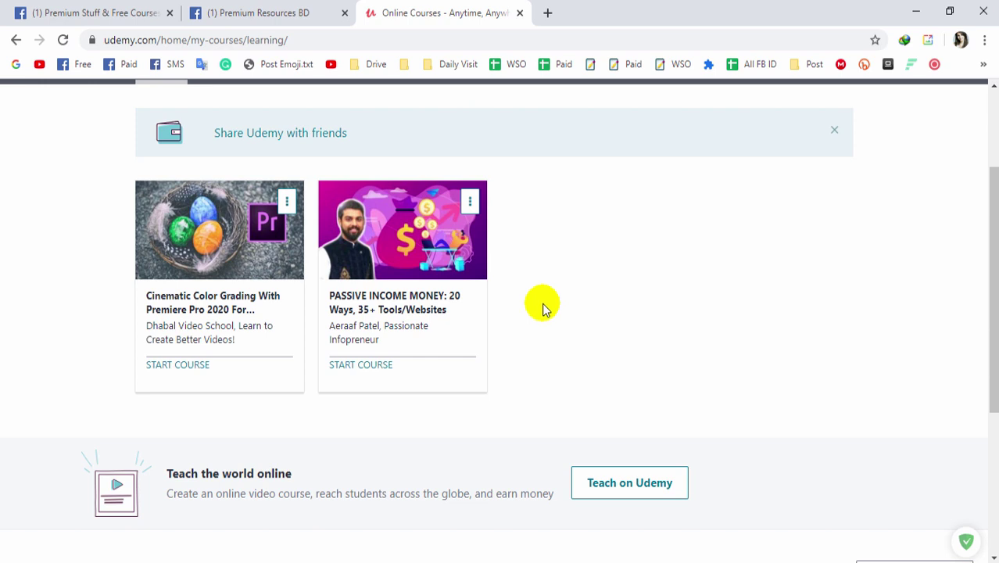
pyautogui.scroll(2, 547, 306)
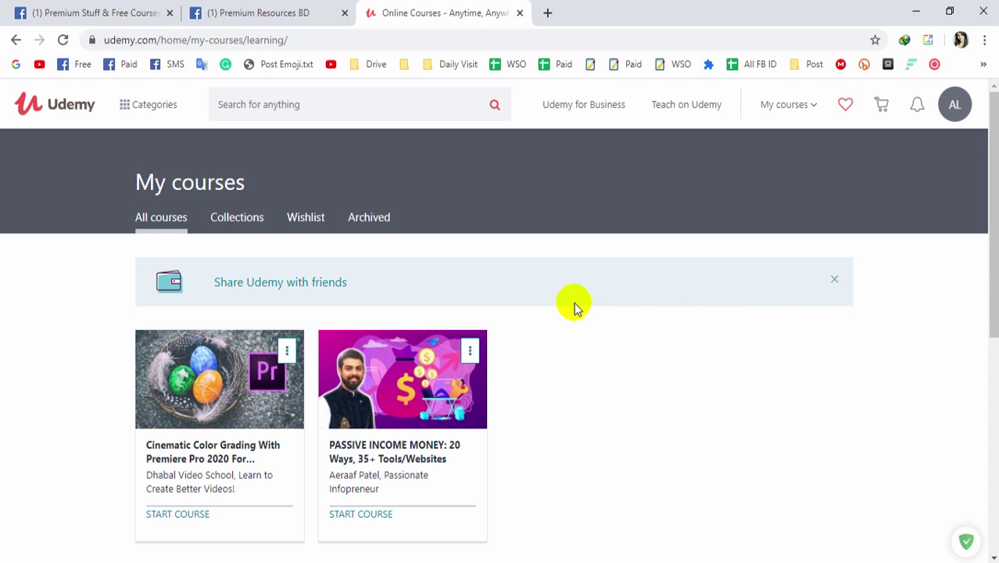
# Switch to File Explorer and check the computer's system type in the properties of This PC, closing the System window when done.
pyautogui.click(49, 6)
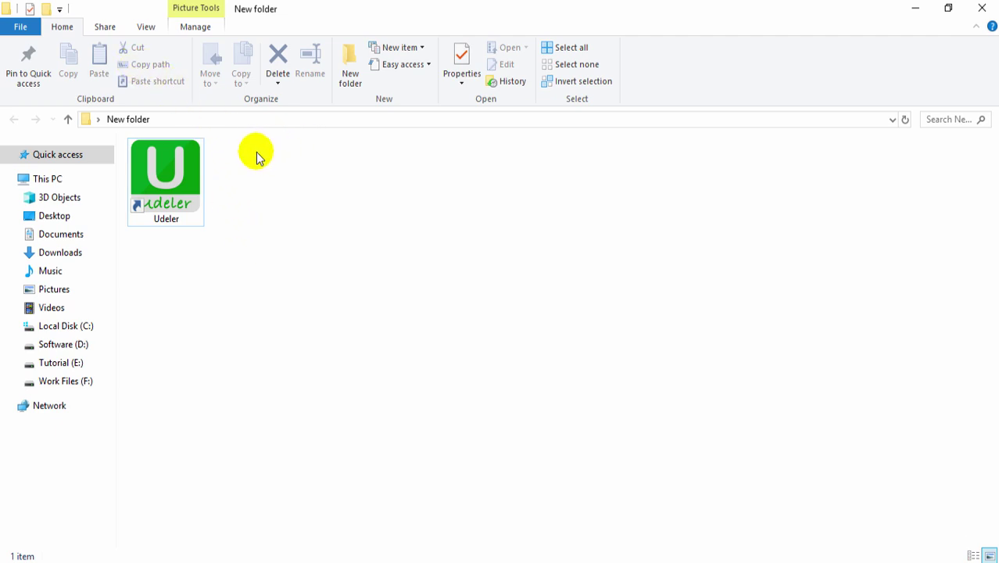
pyautogui.rightClick(49, 189)
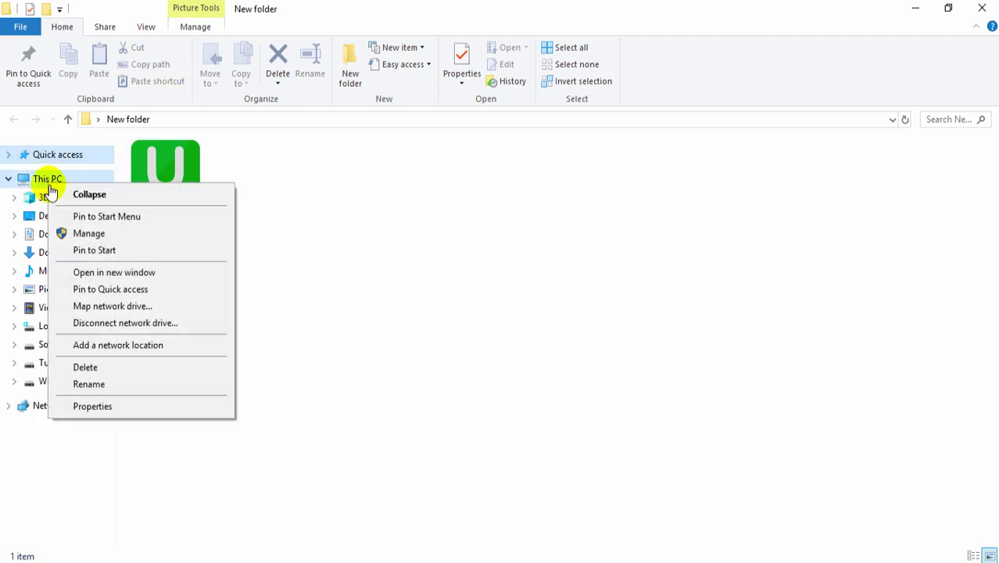
pyautogui.click(89, 411)
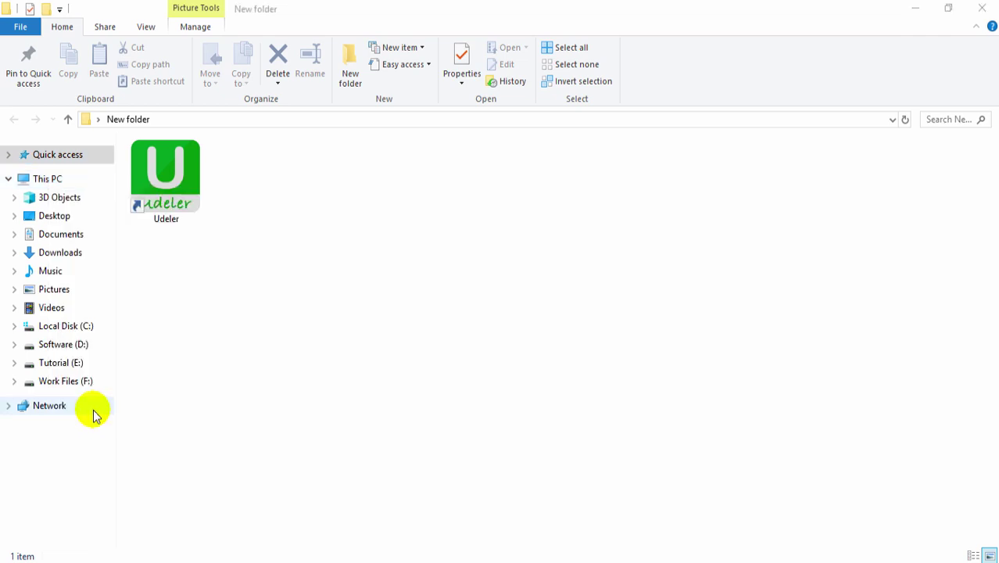
pyautogui.rightClick(53, 181)
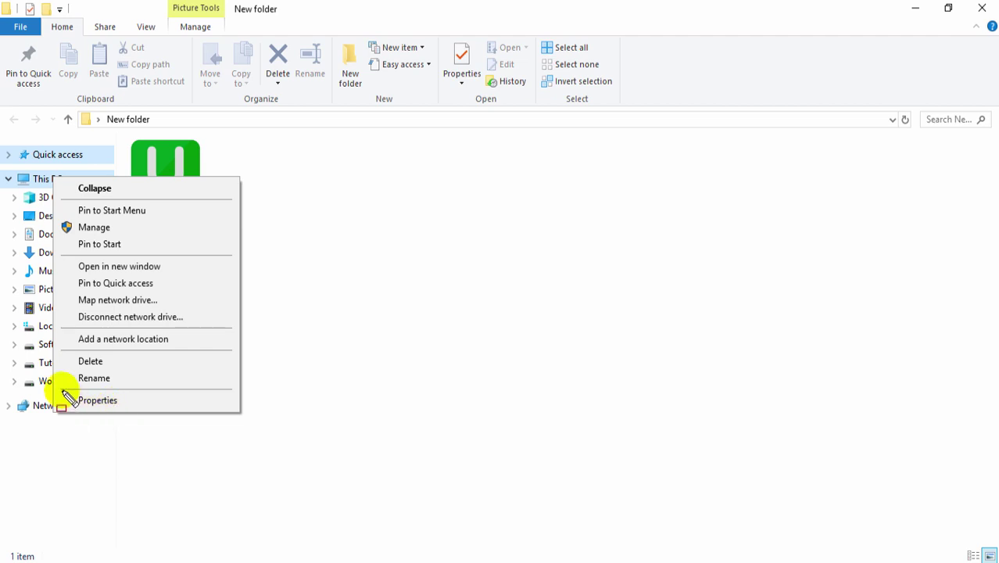
pyautogui.click(135, 403)
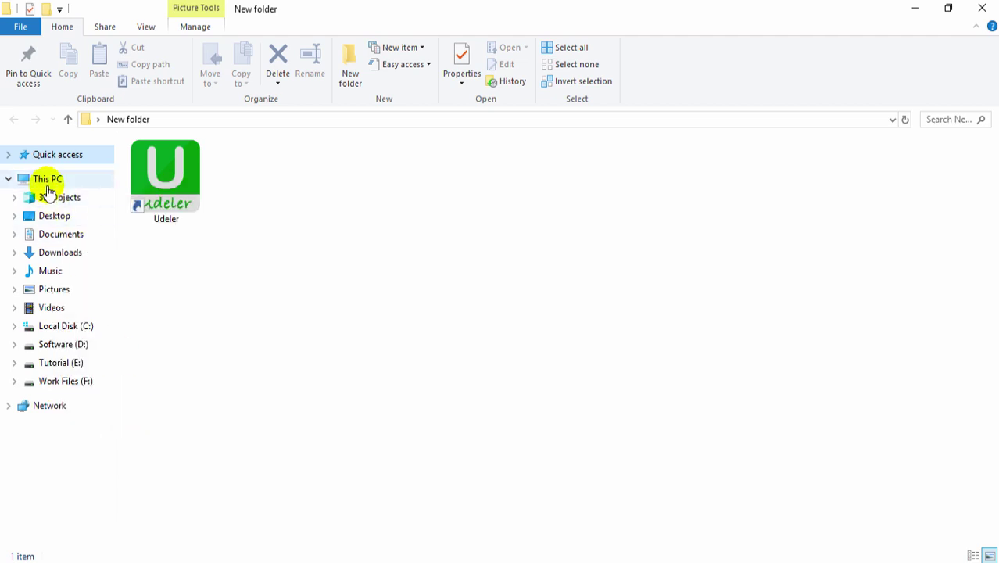
pyautogui.rightClick(48, 188)
pyautogui.click(113, 406)
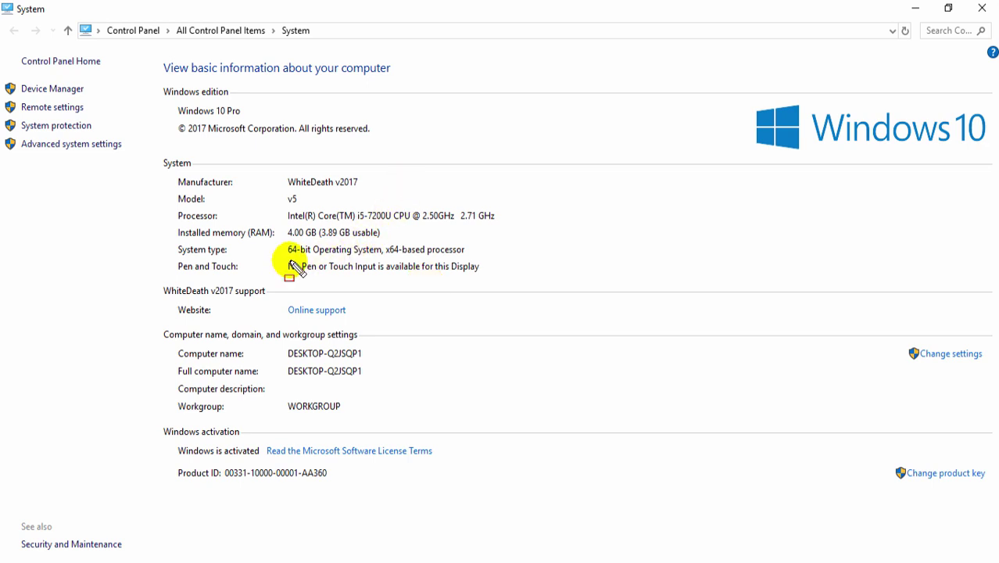
pyautogui.moveTo(167, 240)
pyautogui.mouseDown()
pyautogui.moveTo(208, 254)
pyautogui.moveTo(478, 261)
pyautogui.mouseUp()
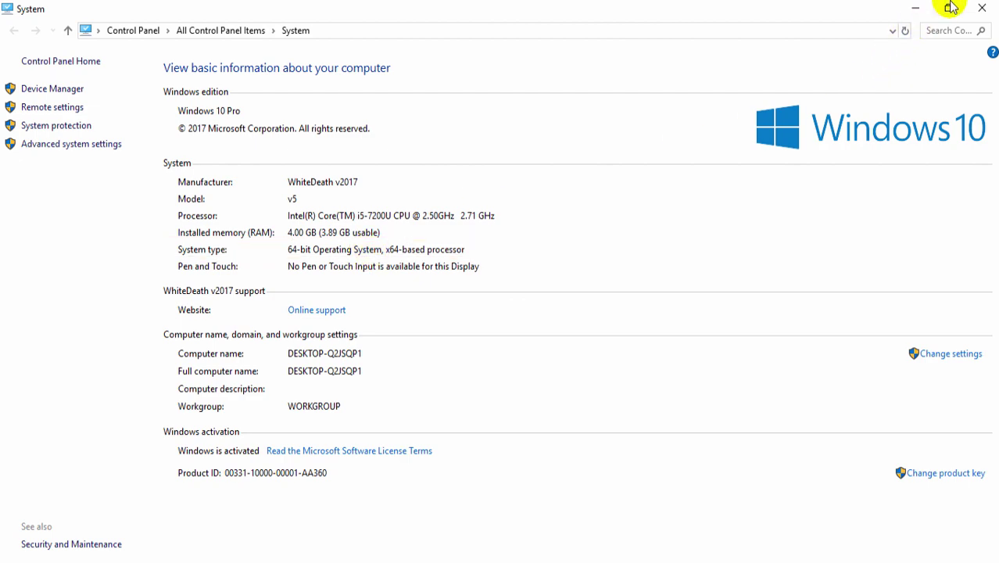
pyautogui.click(981, 8)
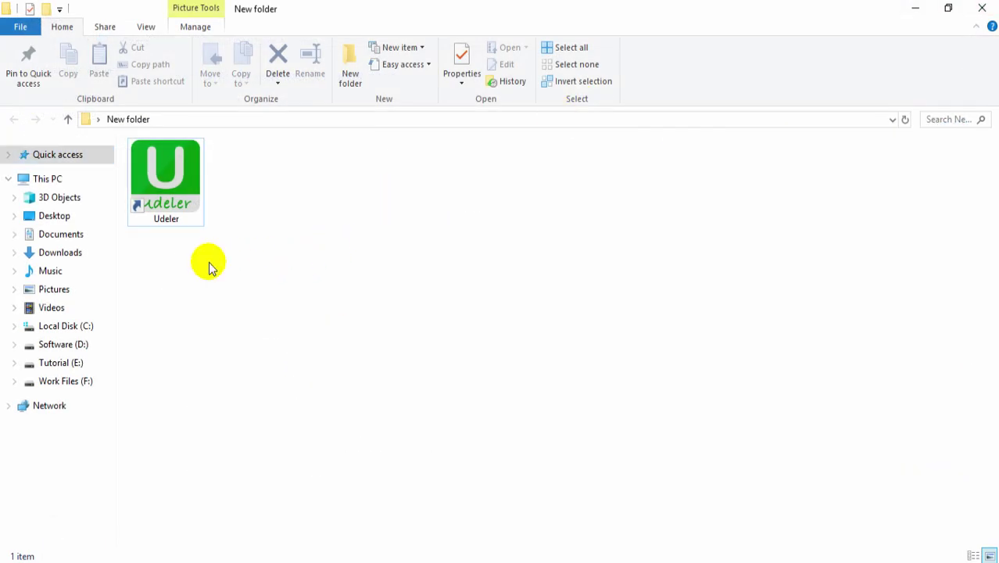
# Launch Udeler from its shortcut in New folder and choose to log in using credentials.
pyautogui.click(175, 202)
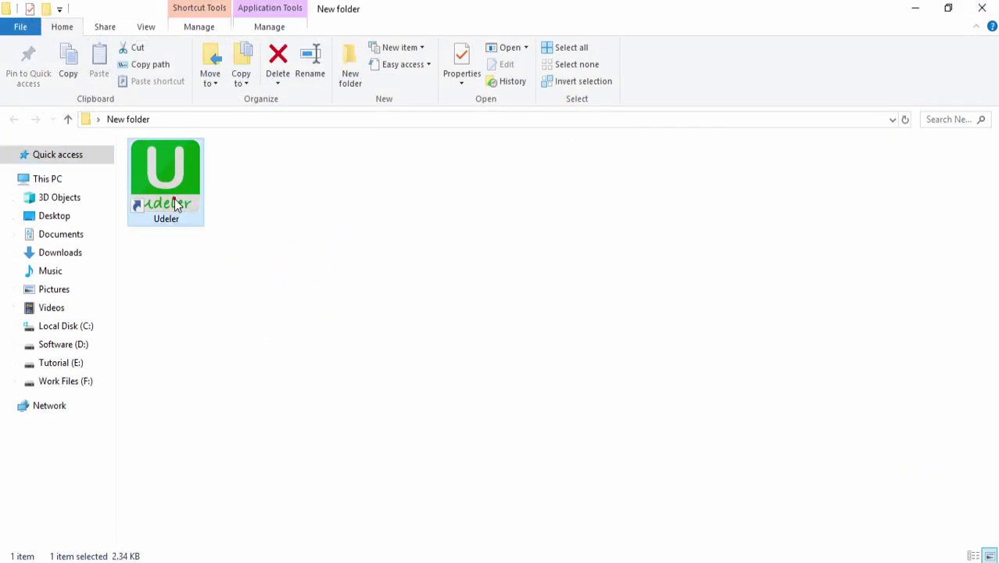
pyautogui.doubleClick(174, 198)
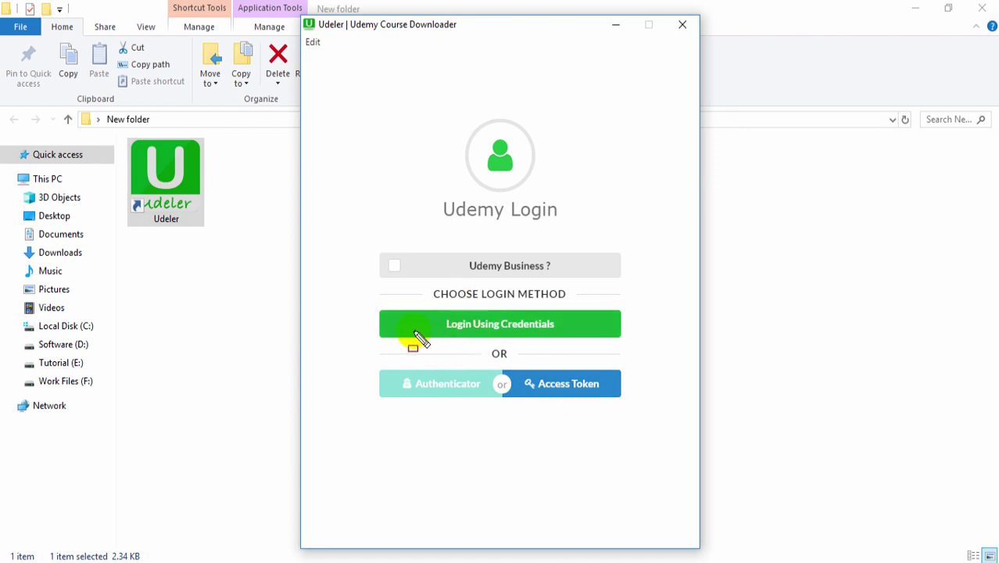
pyautogui.moveTo(370, 304)
pyautogui.mouseDown()
pyautogui.moveTo(574, 349)
pyautogui.moveTo(621, 344)
pyautogui.mouseUp()
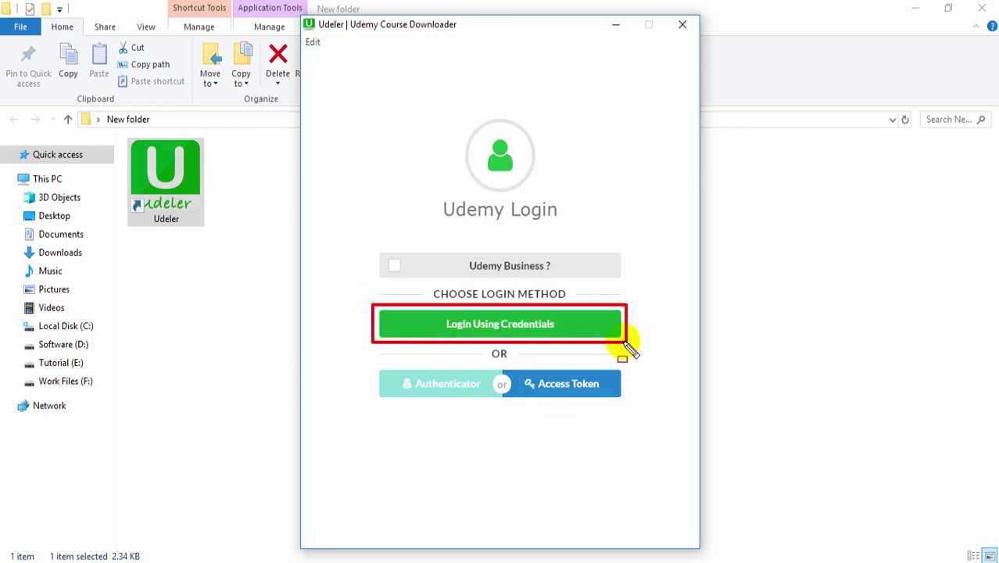
pyautogui.press('Escape')
pyautogui.click(481, 331)
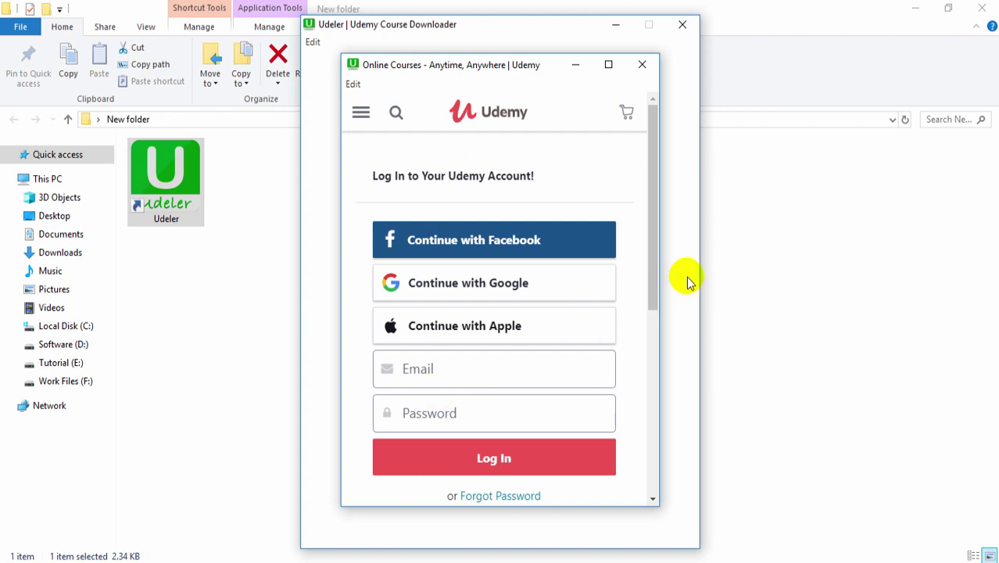
# Log in to the Udemy account by entering the account email and the account password.
pyautogui.moveTo(653, 218); pyautogui.dragTo(651, 268)
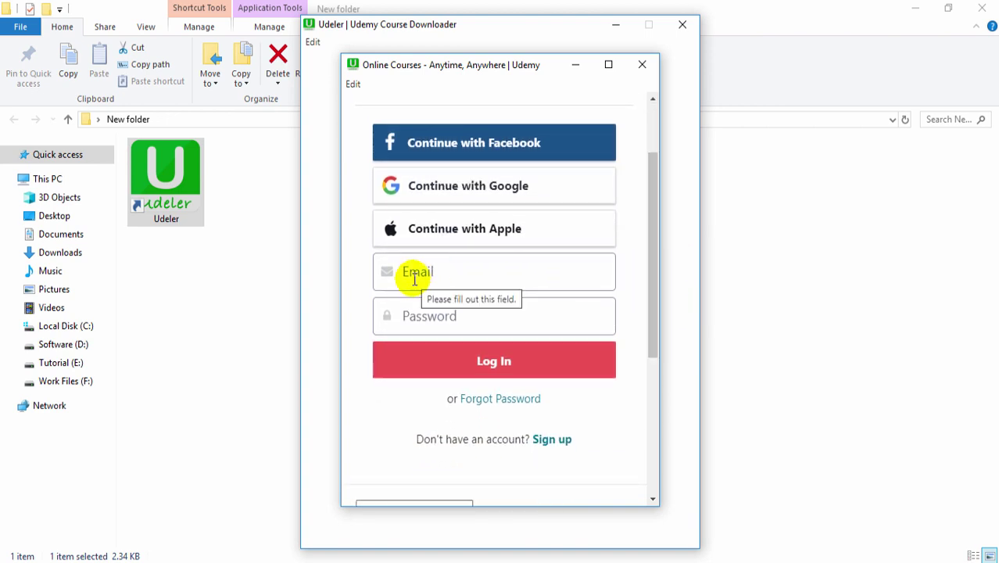
pyautogui.click(415, 274)
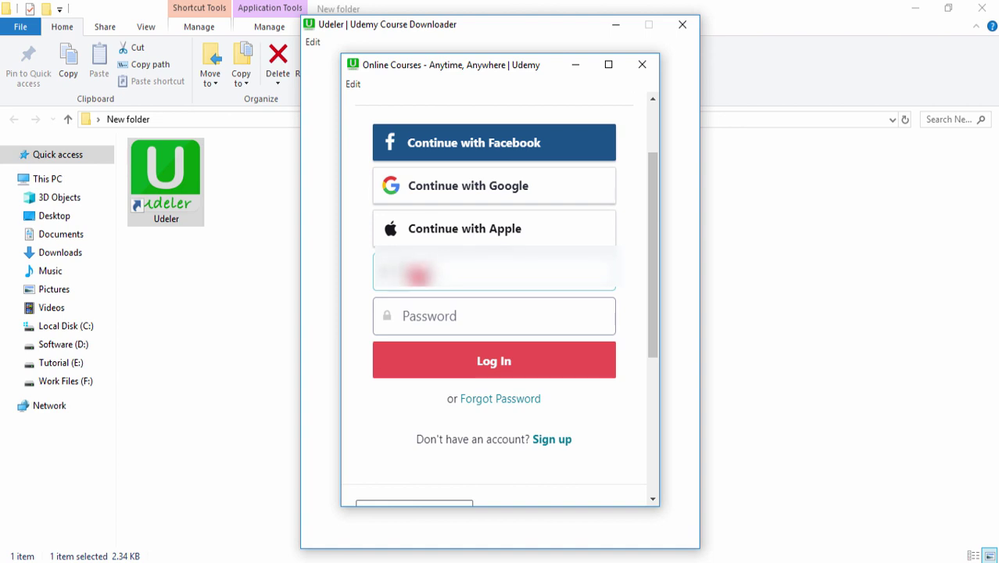
pyautogui.hotkey('ctrl', 'v')
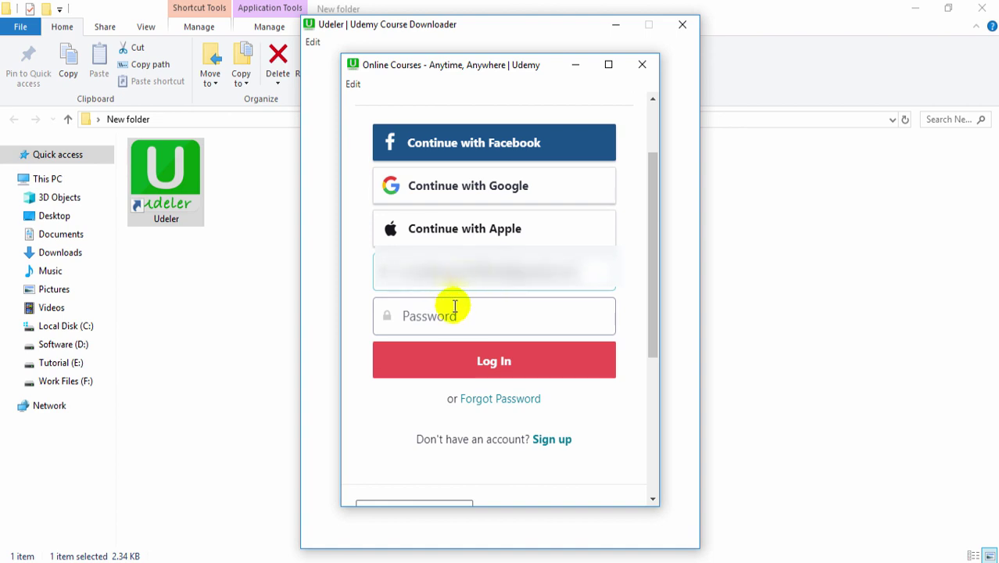
pyautogui.click(440, 313)
pyautogui.hotkey('ctrl', 'v')
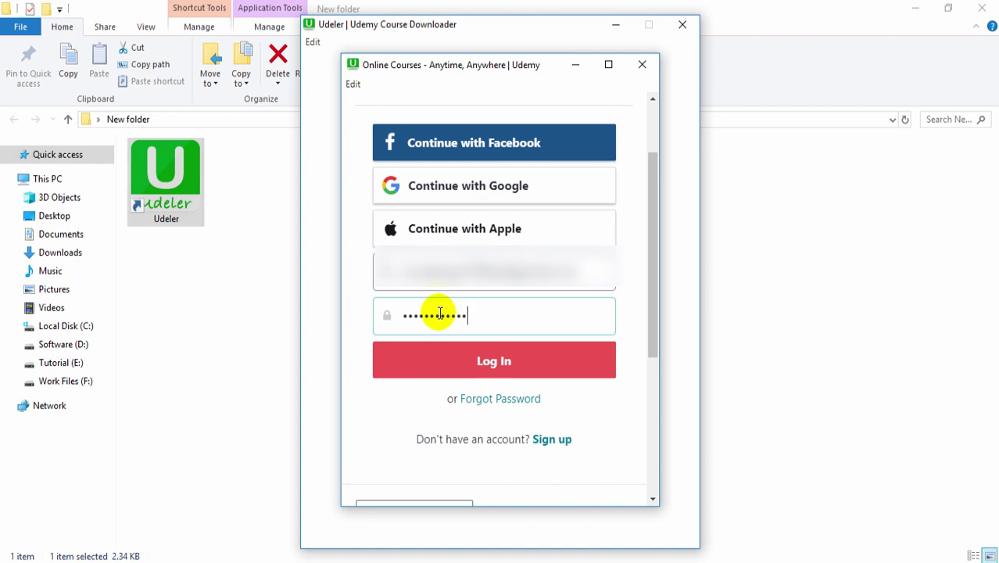
pyautogui.click(503, 364)
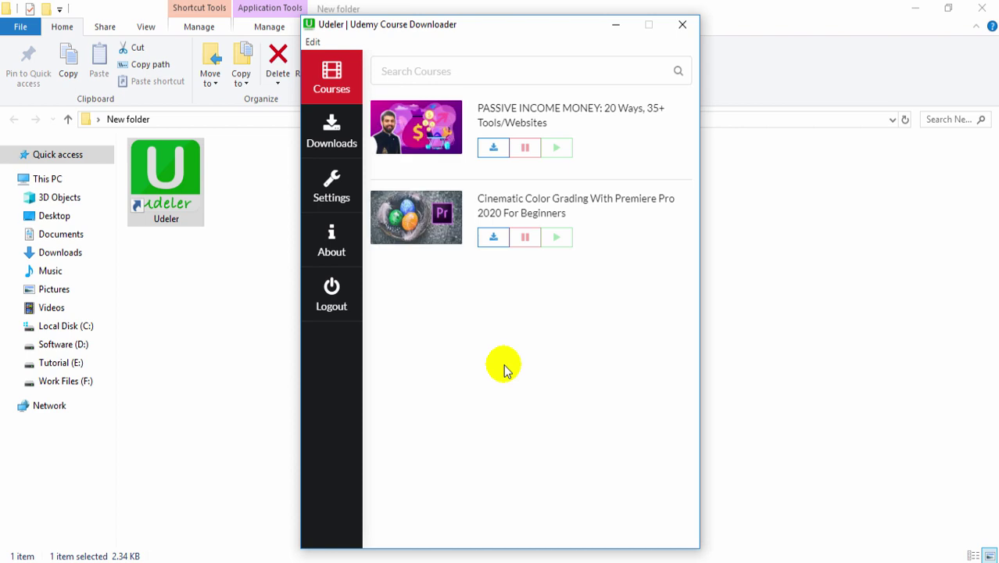
# Compare Udeler's course list with the Udemy My courses page in Chrome, placing the Udeler window in front of that page.
pyautogui.click(238, 547)
pyautogui.click(388, 14)
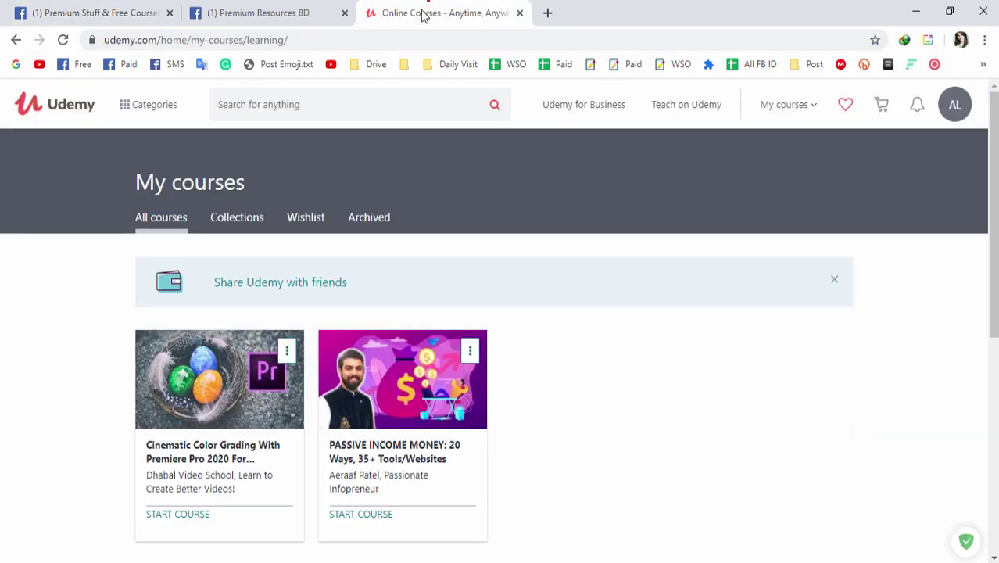
pyautogui.click(283, 559)
pyautogui.click(575, 292)
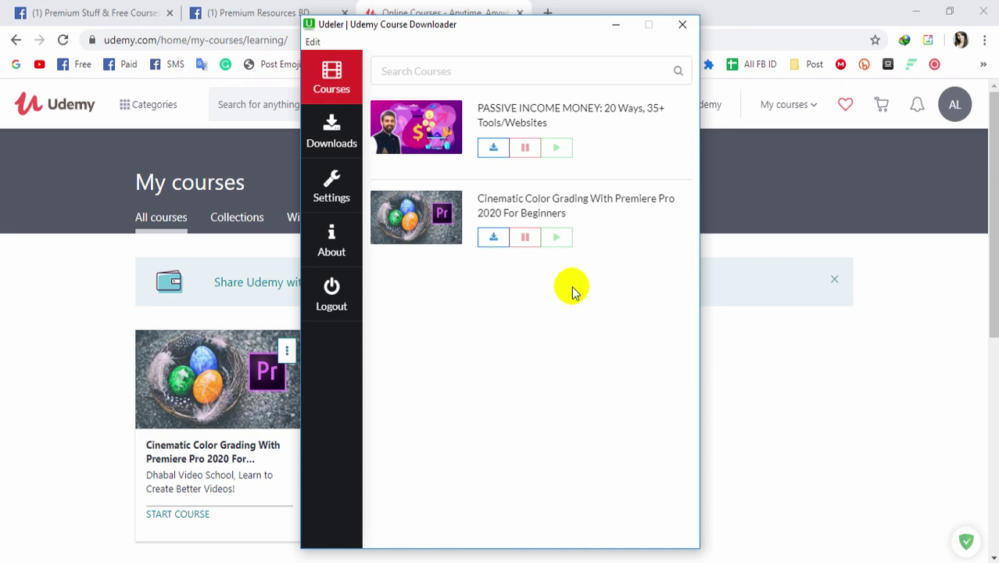
pyautogui.moveTo(468, 31); pyautogui.dragTo(419, 37)
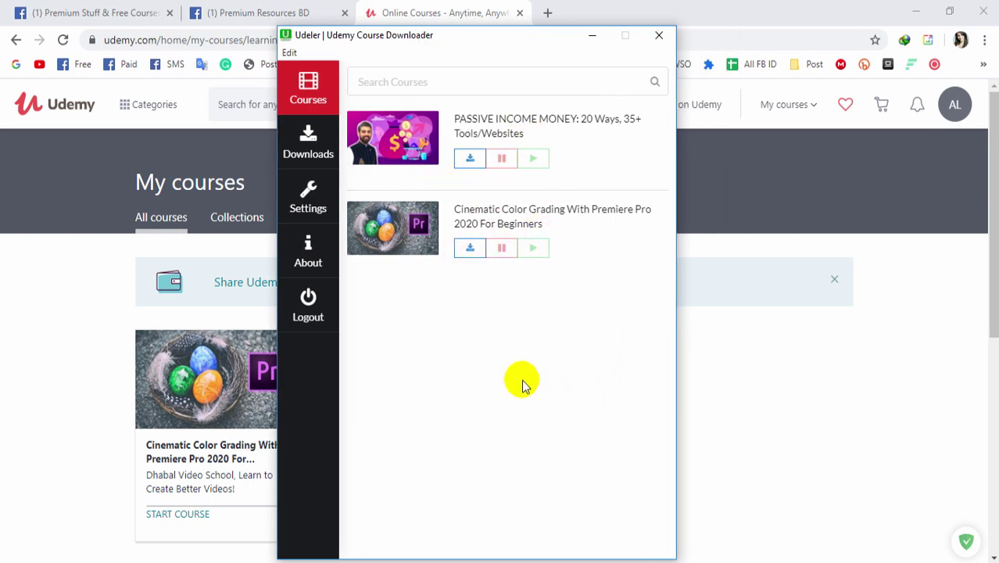
# Search Udeler's courses for "Youtube" and clear the search text.
pyautogui.click(404, 84)
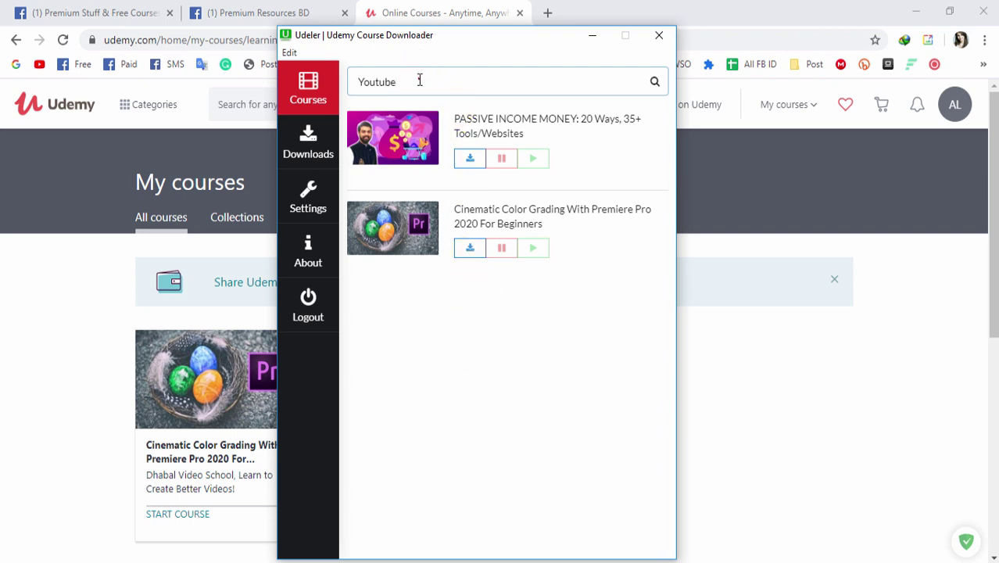
pyautogui.click(654, 82)
pyautogui.moveTo(430, 78); pyautogui.dragTo(357, 95)
pyautogui.press('BackSpace')
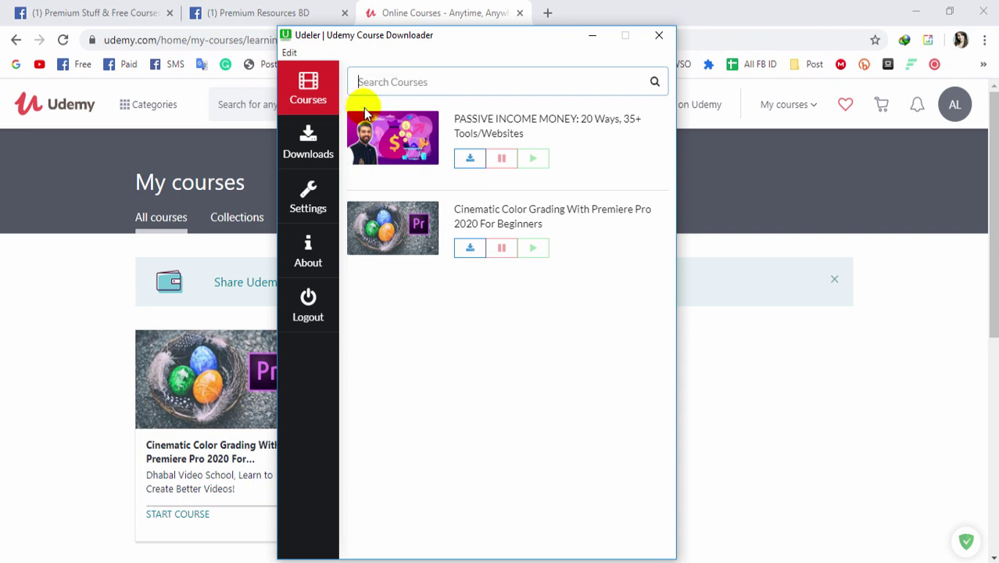
pyautogui.click(412, 166)
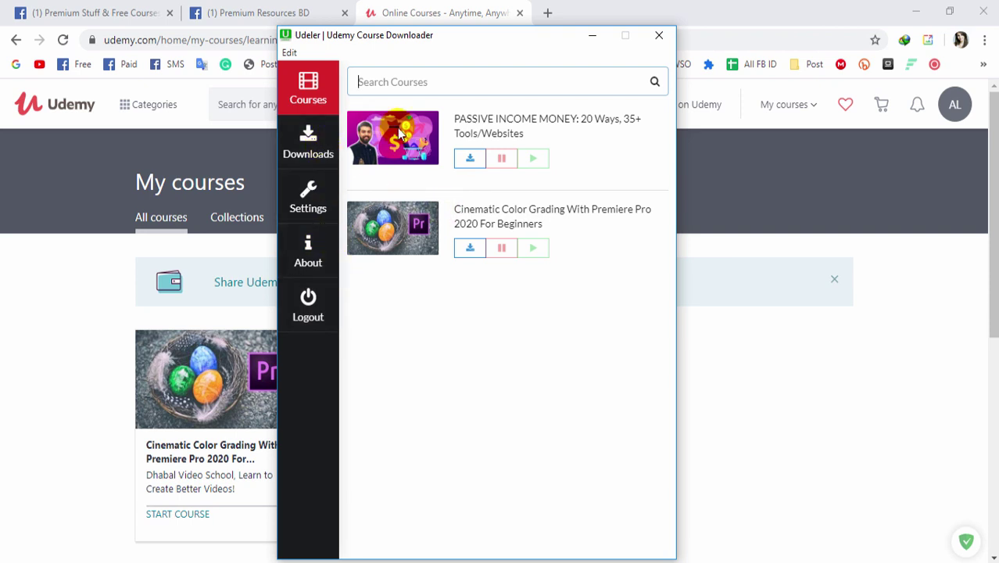
# Review Udeler's download and application settings, including the download path, attachments, video quality, subtitles and language options.
pyautogui.click(322, 209)
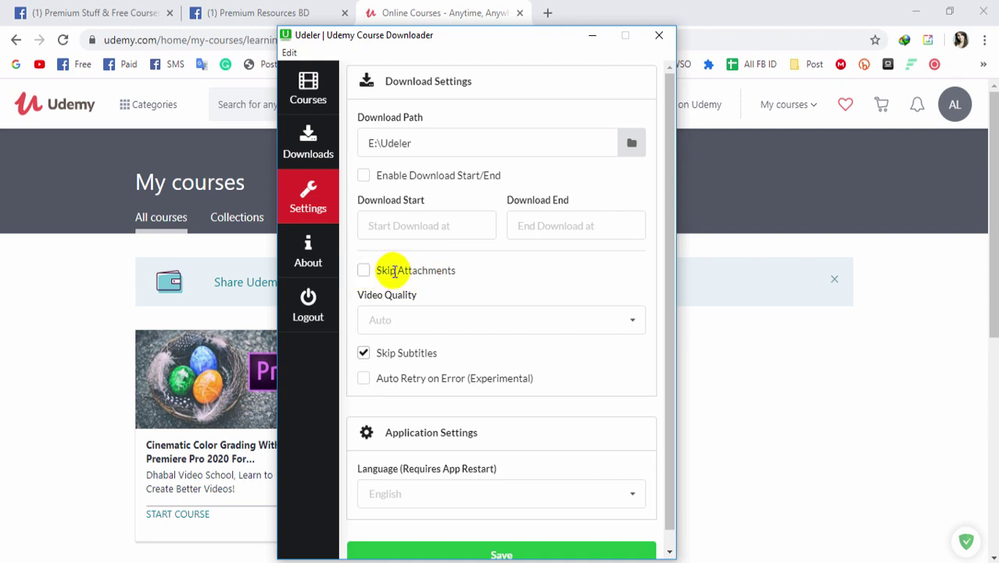
pyautogui.moveTo(664, 197); pyautogui.dragTo(666, 236)
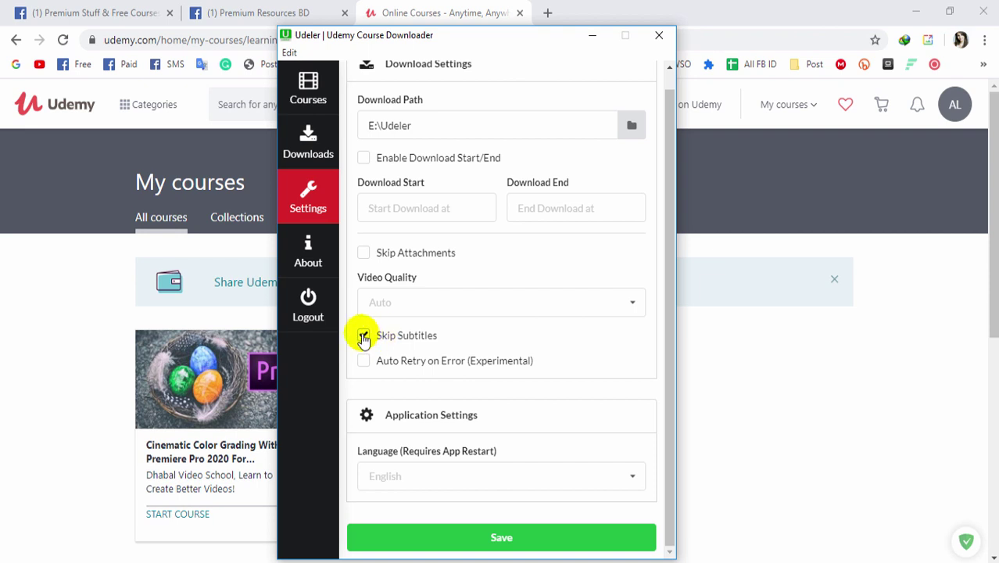
pyautogui.click(673, 266)
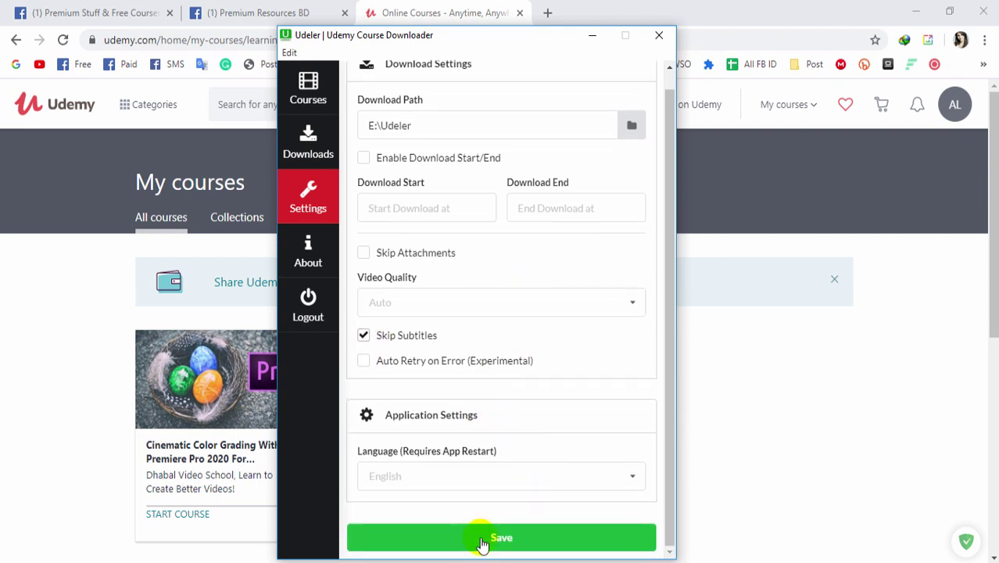
# Check Udeler for updates from its About page and return to the course list.
pyautogui.click(312, 257)
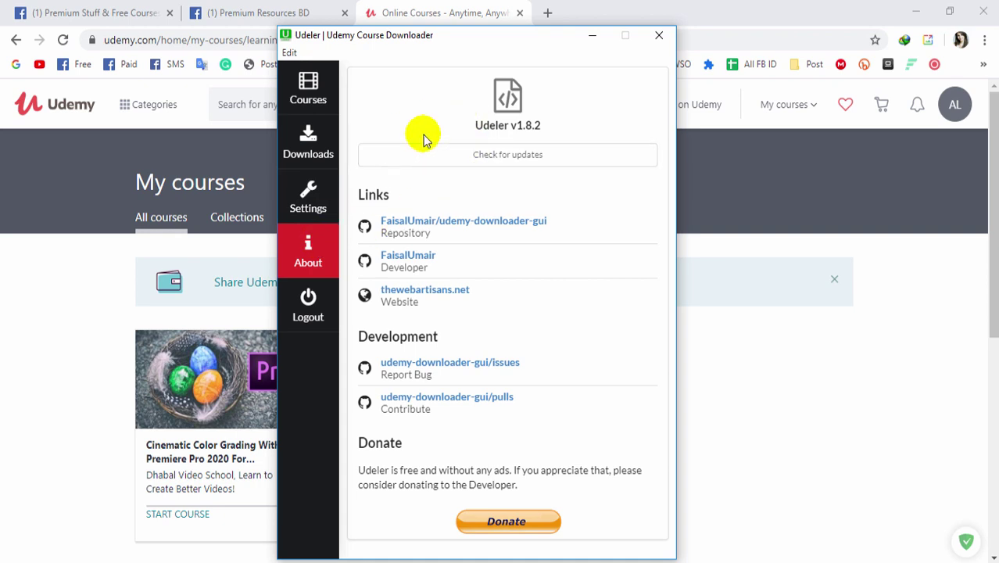
pyautogui.click(507, 161)
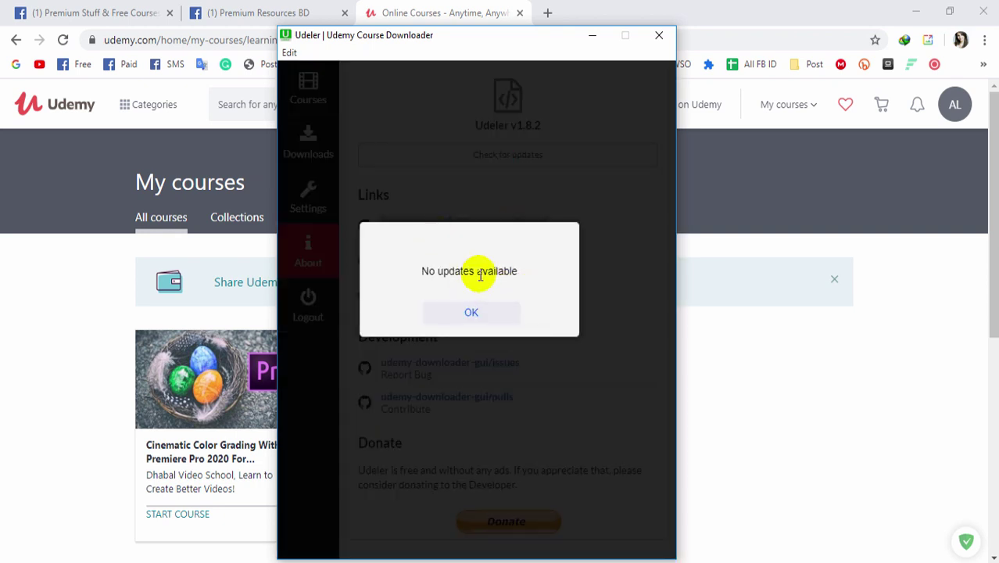
pyautogui.click(481, 314)
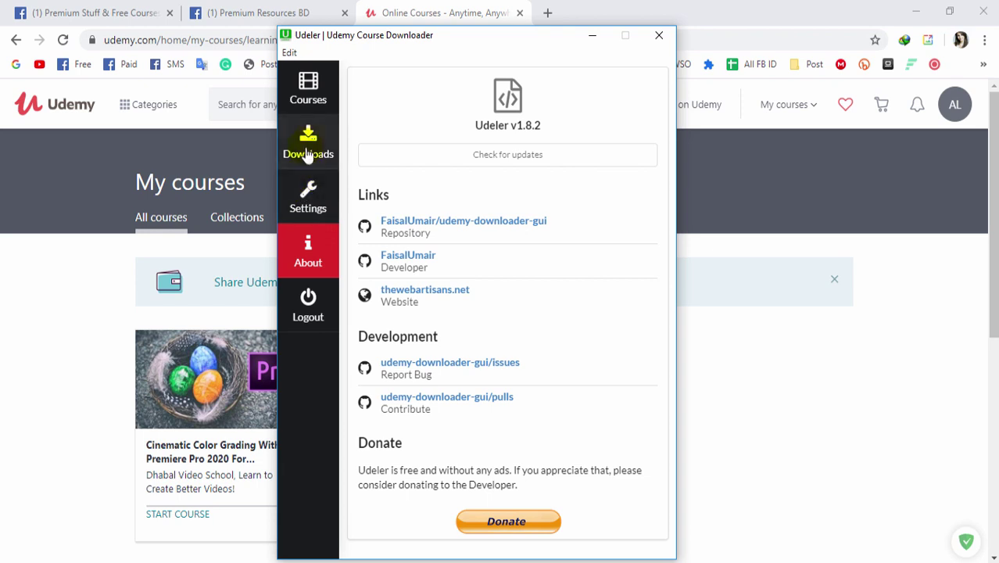
pyautogui.click(310, 106)
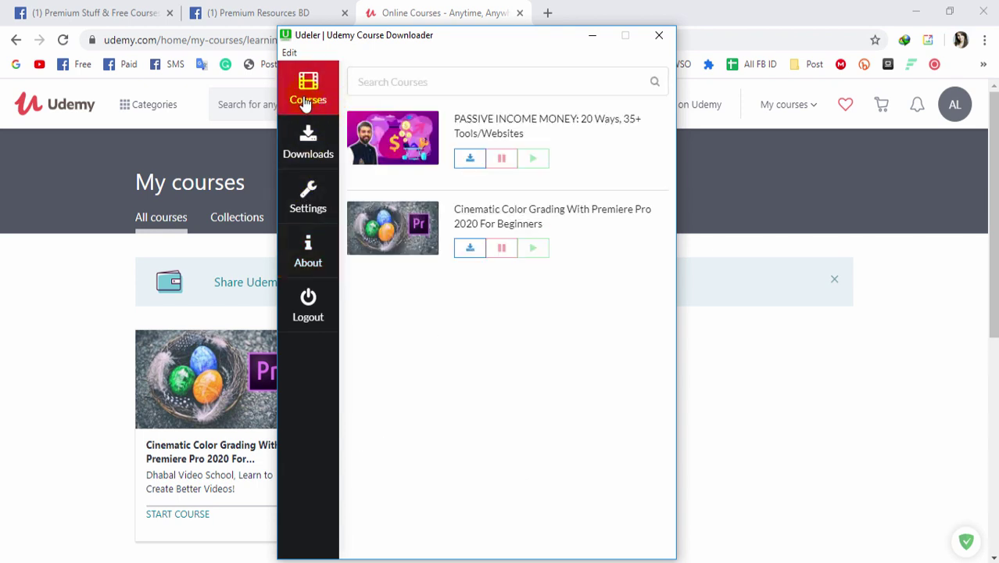
# Start downloading the course "Cinematic Color Grading With Premiere Pro 2020 For Beginners".
pyautogui.moveTo(454, 209); pyautogui.dragTo(513, 226)
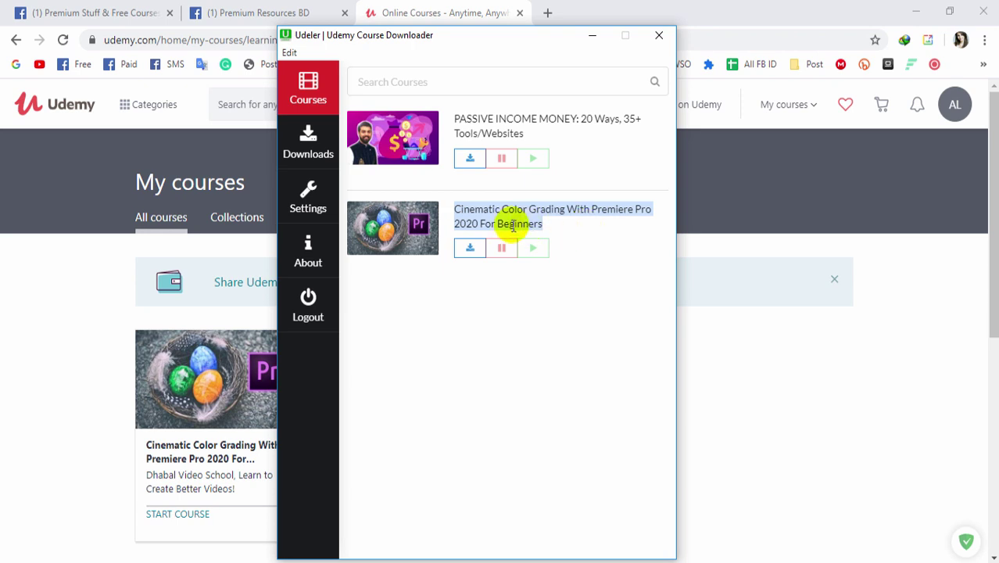
pyautogui.click(535, 218)
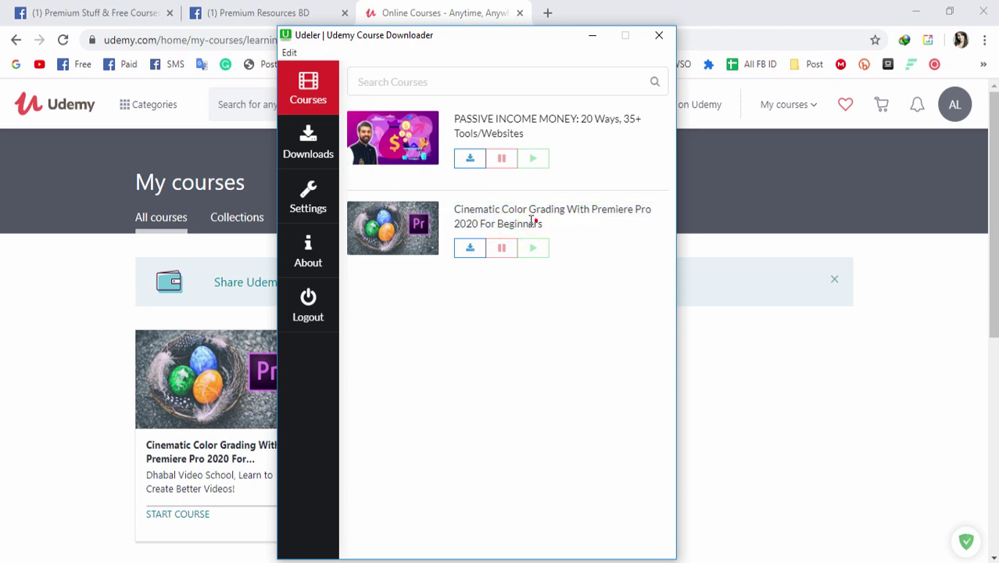
pyautogui.click(469, 249)
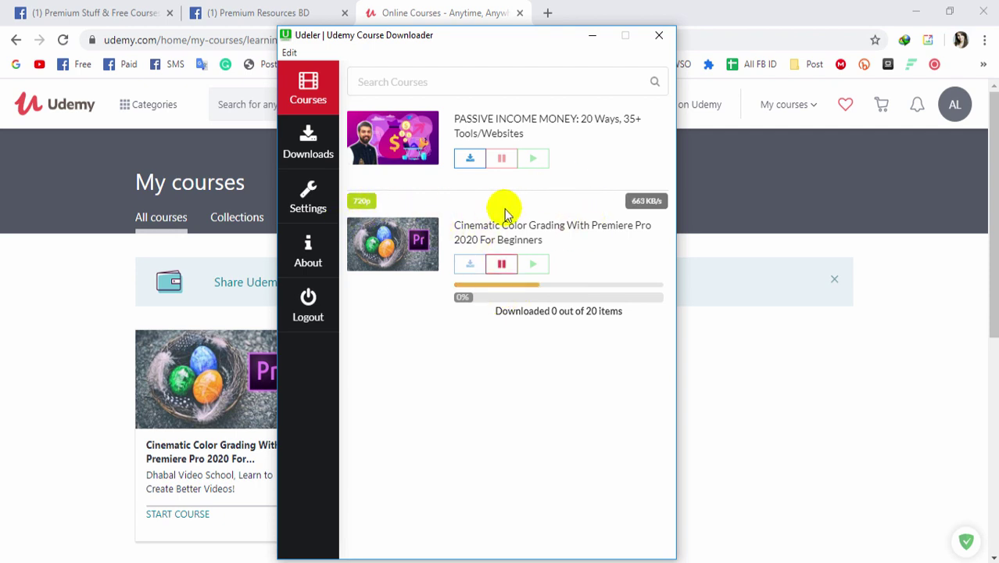
# Check the running download's item counter in the course list and its progress on the Downloads page.
pyautogui.doubleClick(590, 311)
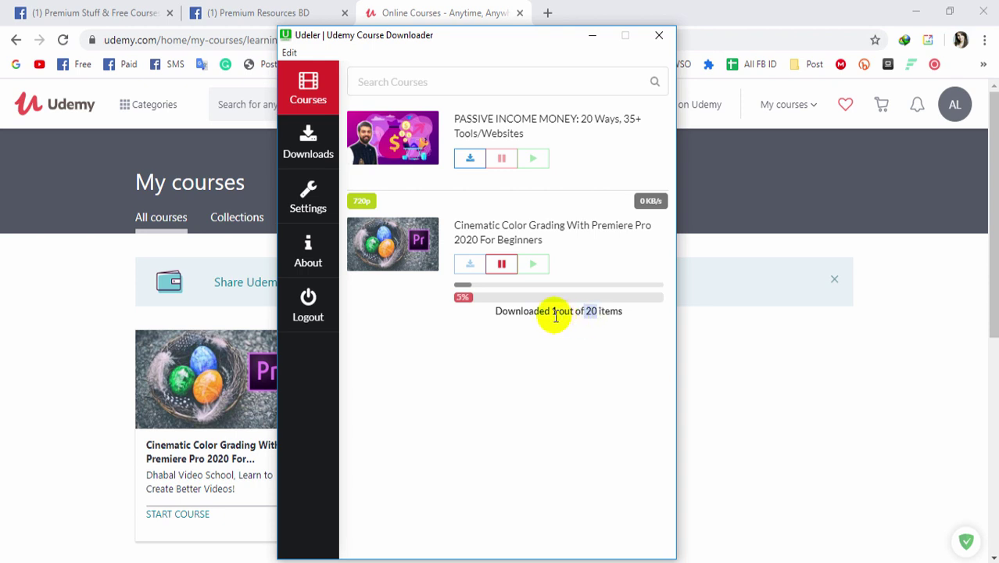
pyautogui.doubleClick(500, 312)
pyautogui.click(550, 312)
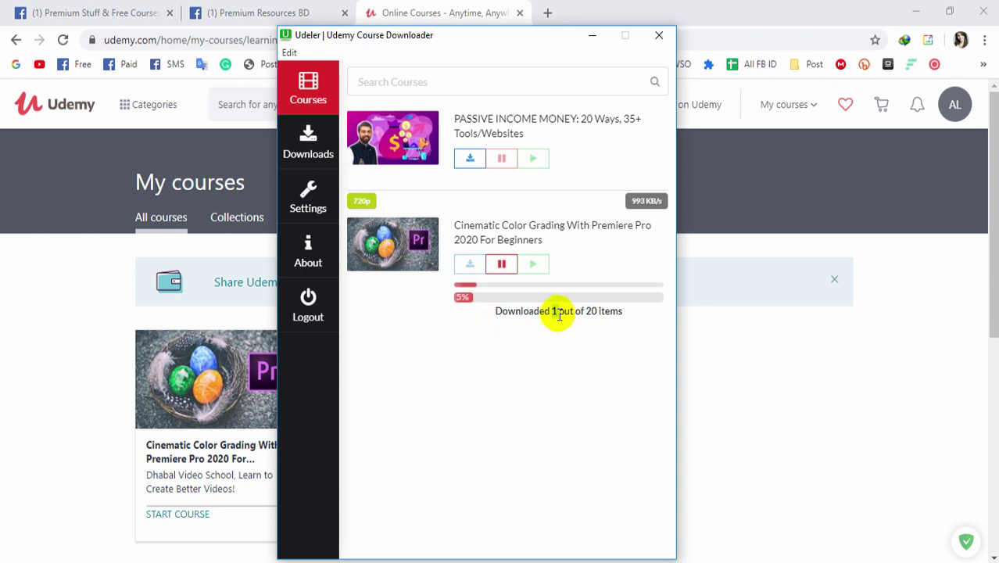
pyautogui.doubleClick(555, 312)
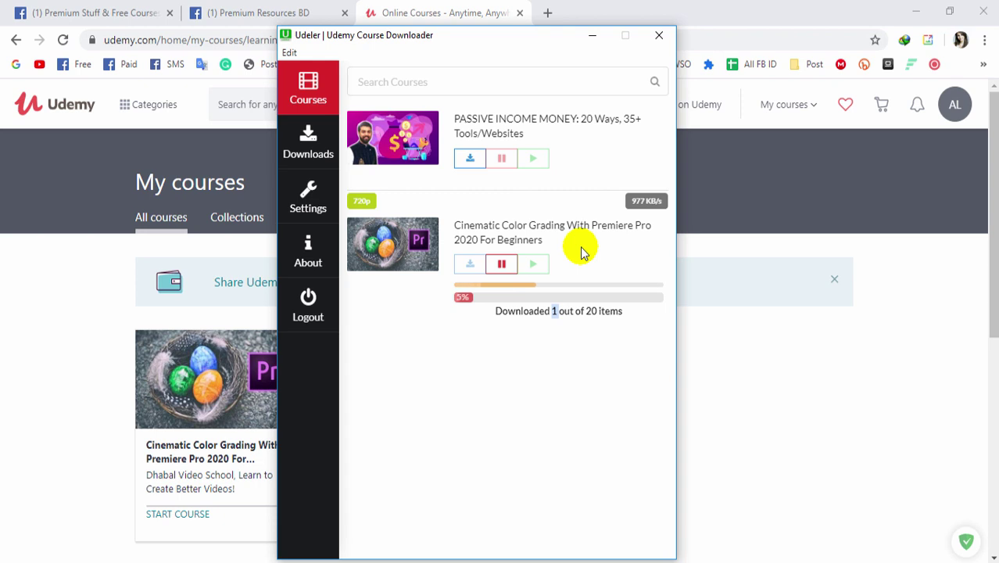
pyautogui.click(312, 151)
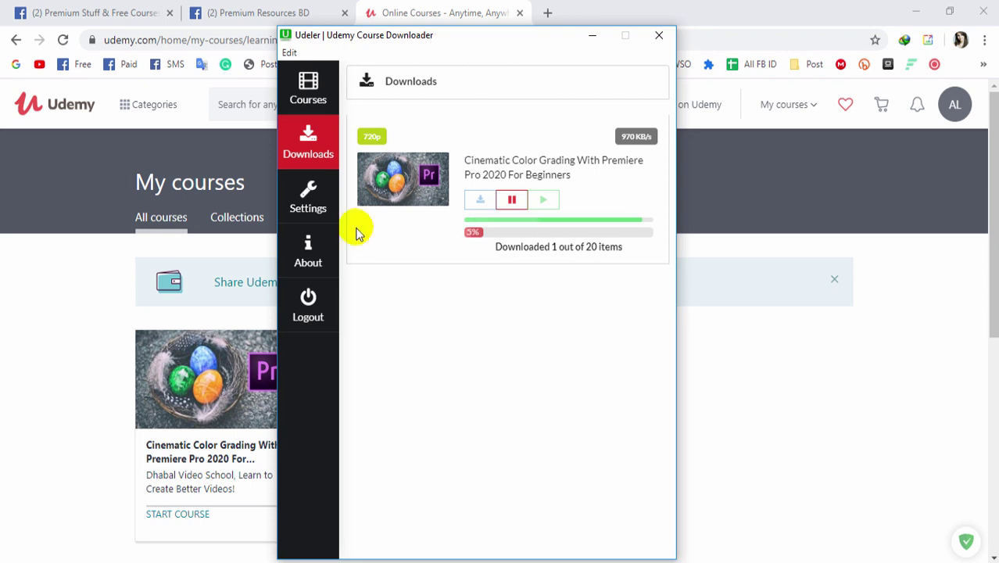
# Choose Auto from the video quality options in the settings, and check the item counter on the Downloads page.
pyautogui.click(322, 211)
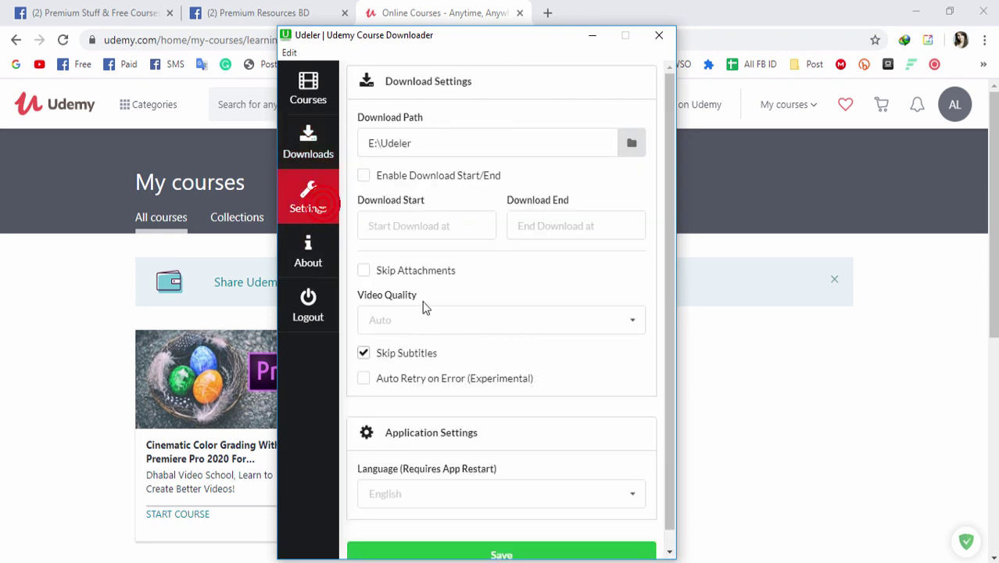
pyautogui.scroll(-1, 424, 308)
pyautogui.click(419, 294)
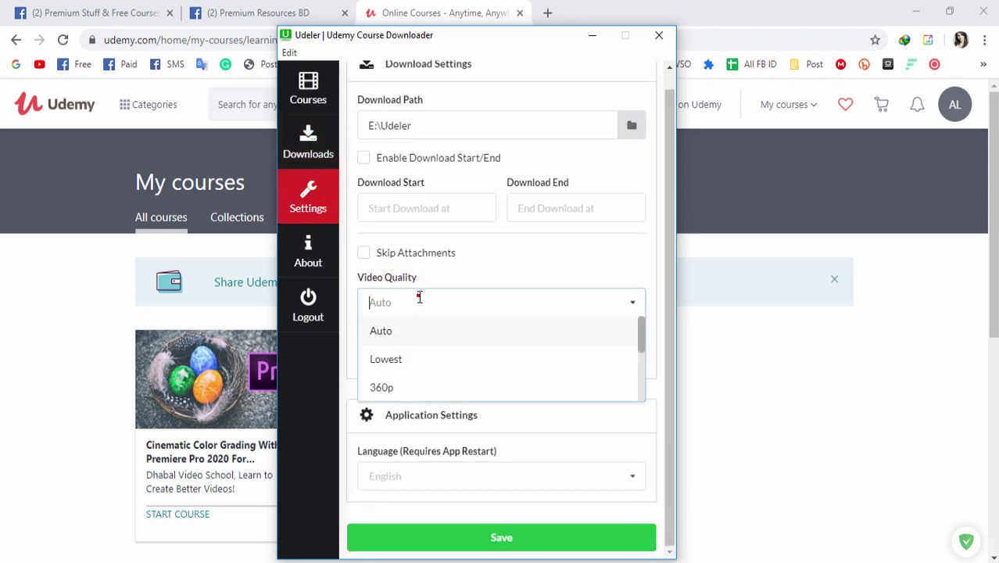
pyautogui.scroll(-3, 411, 387)
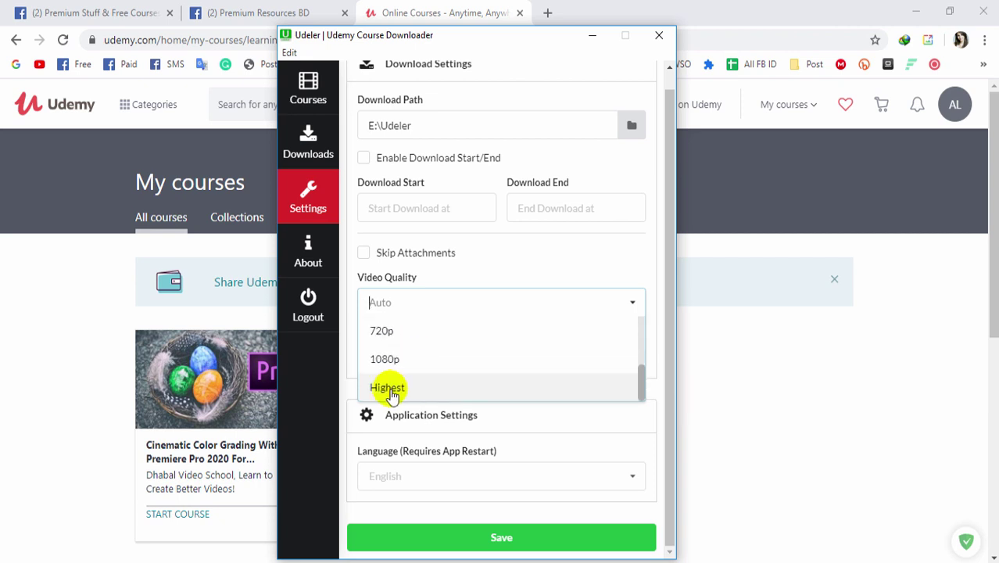
pyautogui.scroll(3, 429, 331)
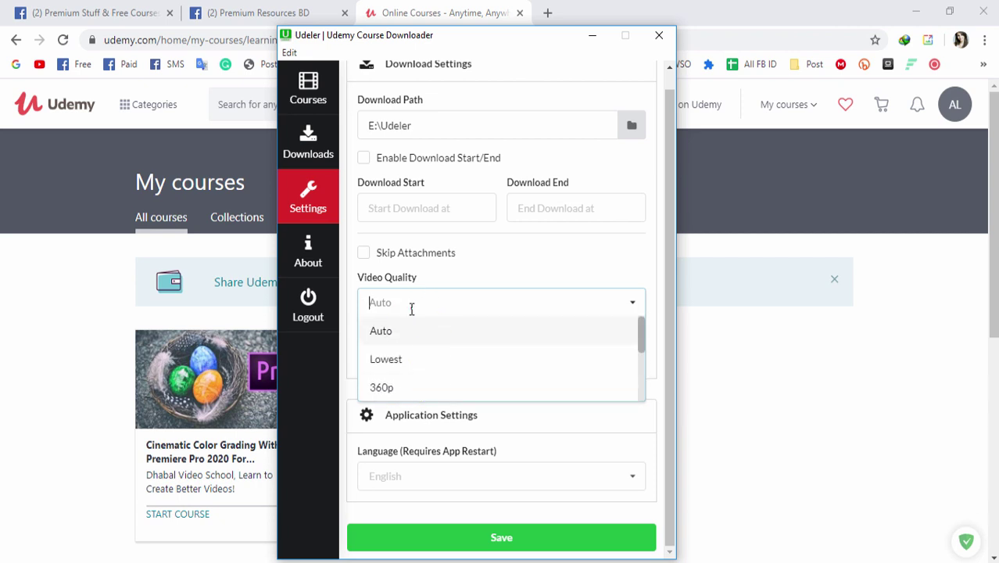
pyautogui.click(397, 328)
pyautogui.click(324, 160)
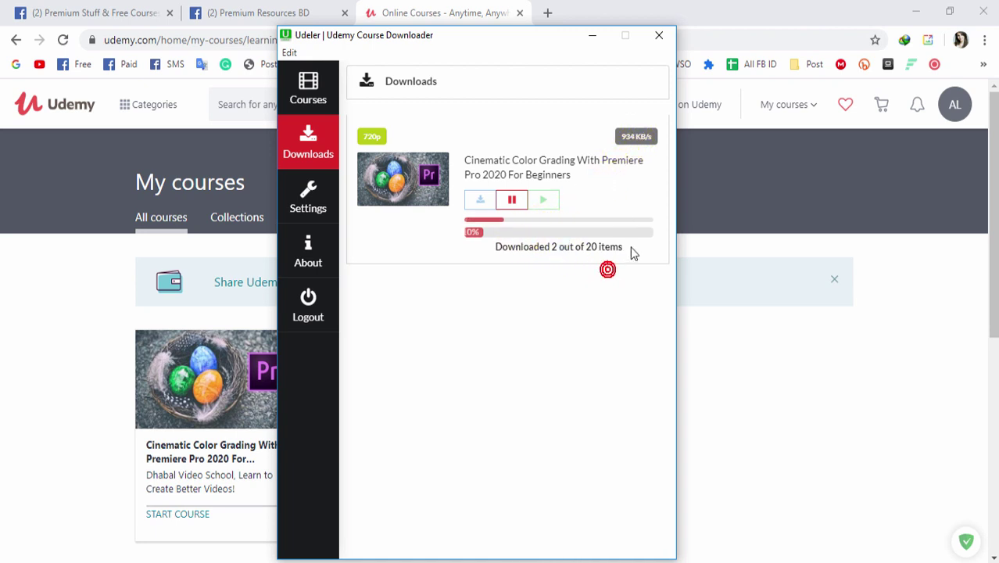
pyautogui.moveTo(629, 247); pyautogui.dragTo(503, 249)
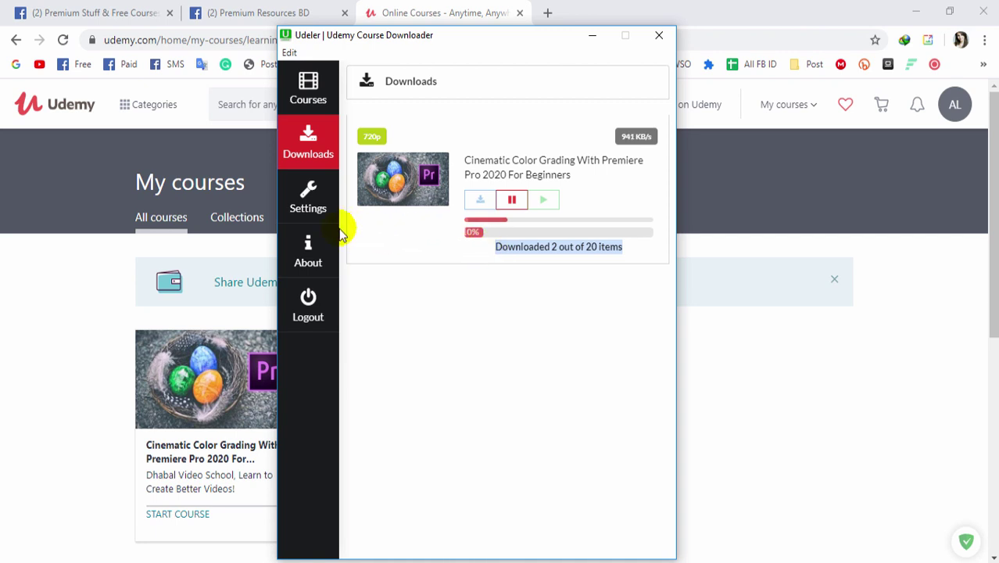
# Inspect the download path folder E:\Udeler through the settings' folder picker, cancel it, and return to the course list via Downloads.
pyautogui.click(328, 211)
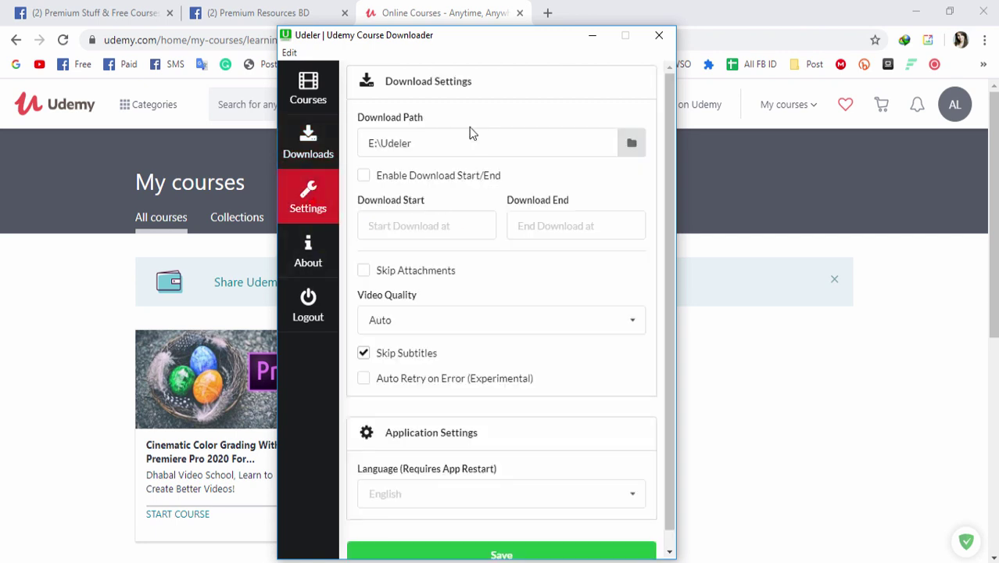
pyautogui.moveTo(416, 143); pyautogui.dragTo(361, 147)
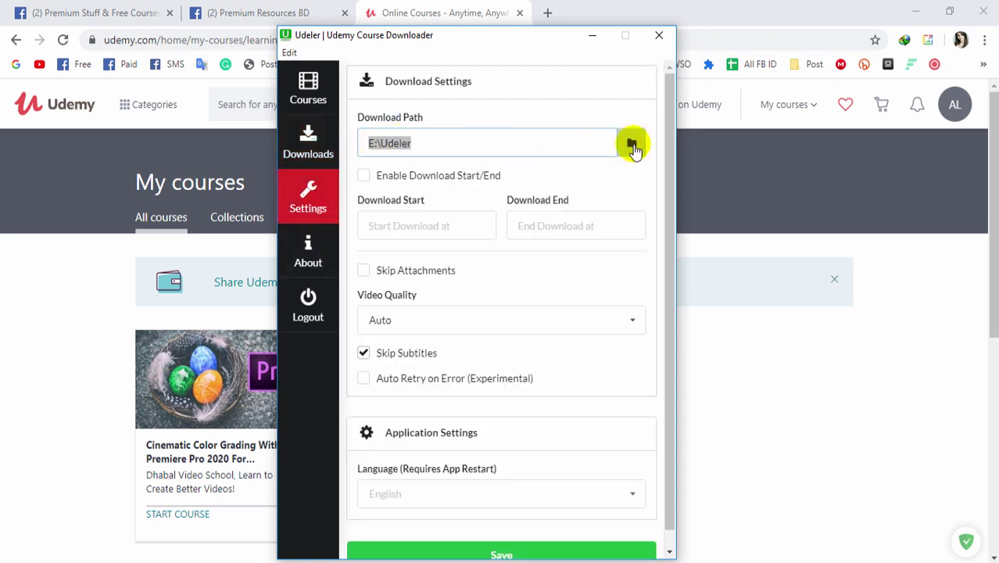
pyautogui.click(633, 142)
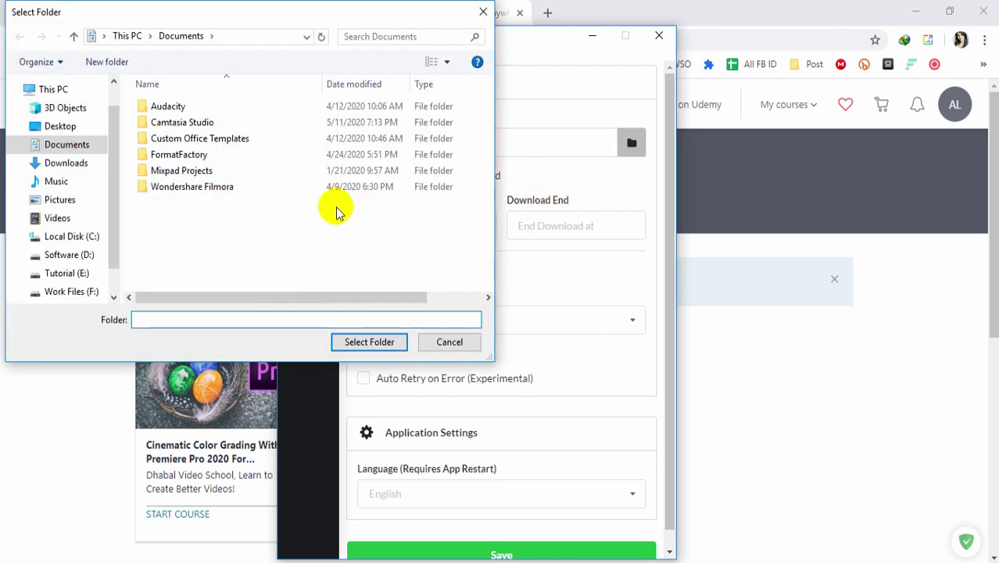
pyautogui.click(82, 272)
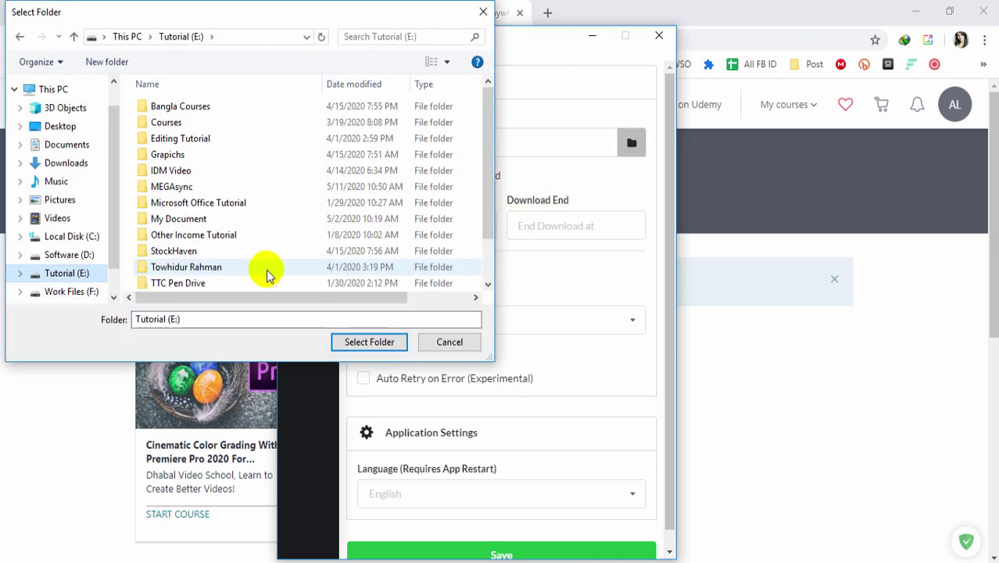
pyautogui.scroll(-1, 254, 271)
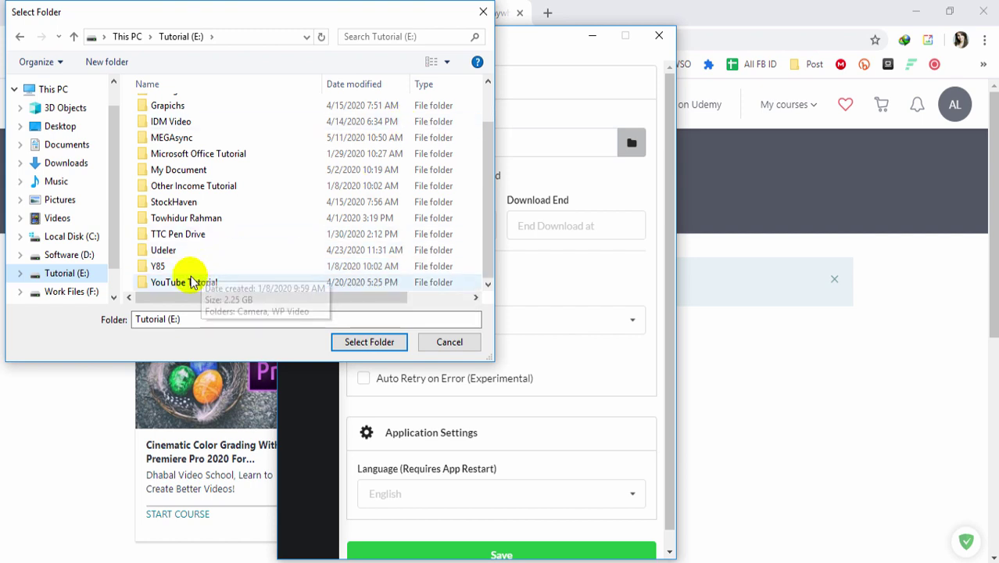
pyautogui.doubleClick(185, 252)
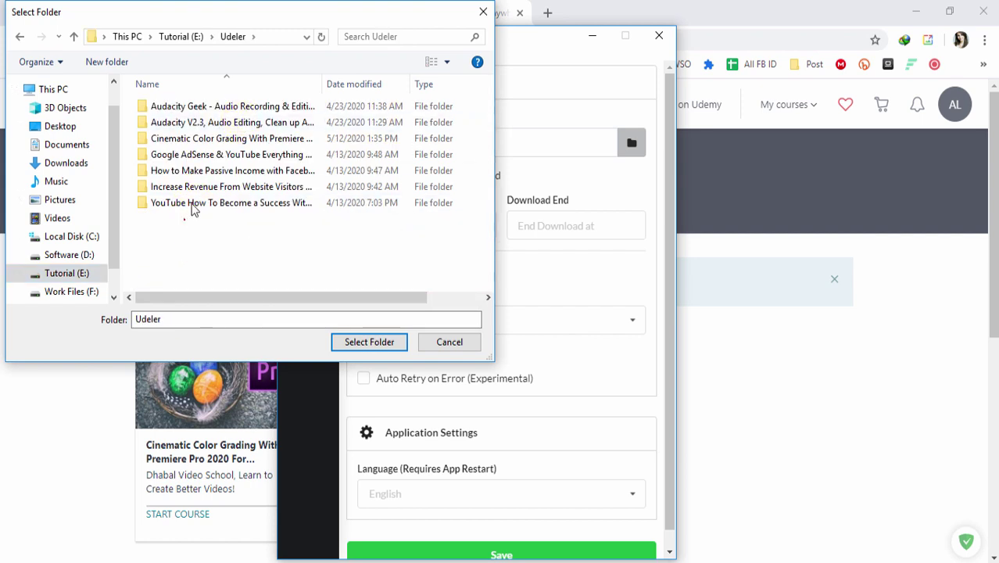
pyautogui.click(481, 12)
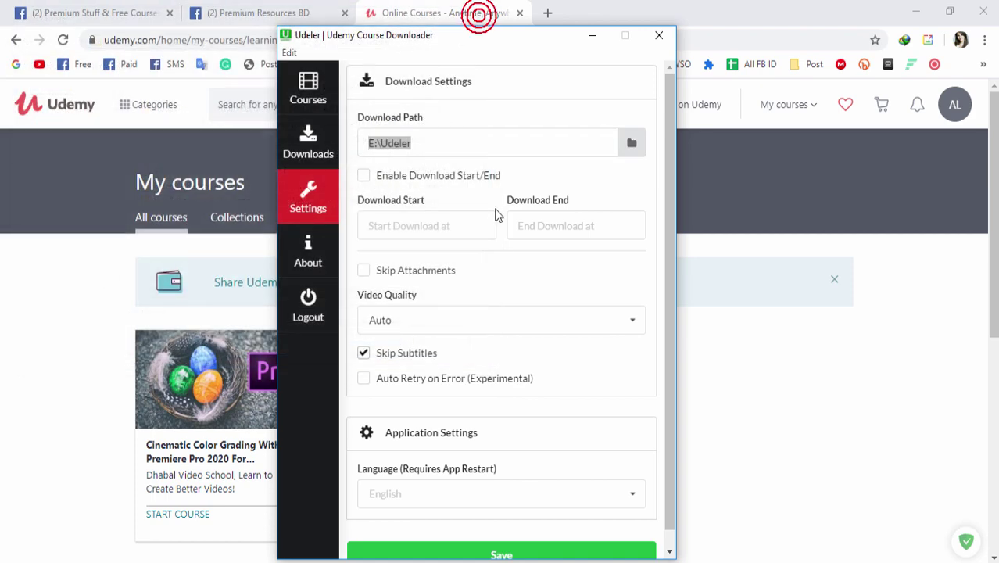
pyautogui.click(325, 150)
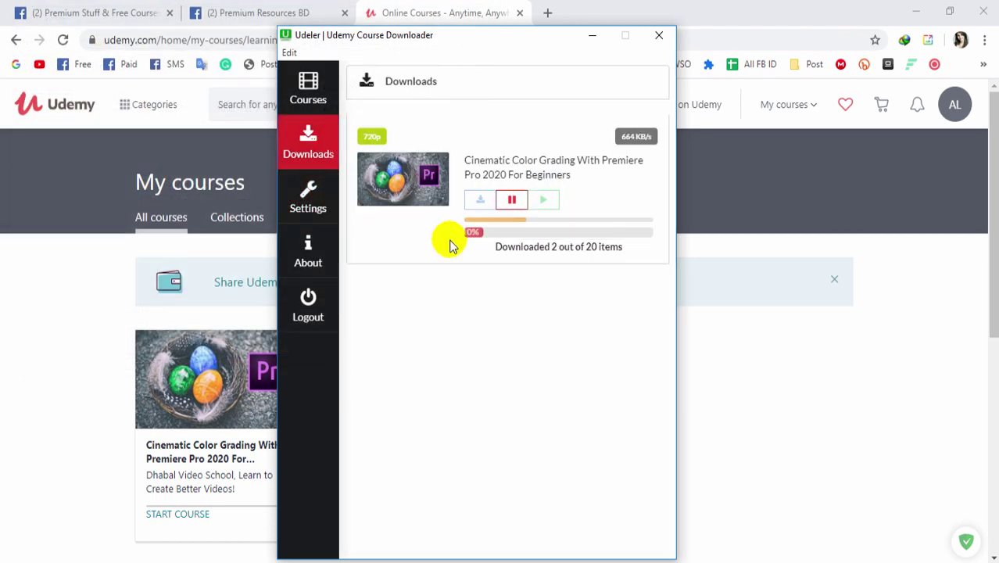
pyautogui.click(327, 109)
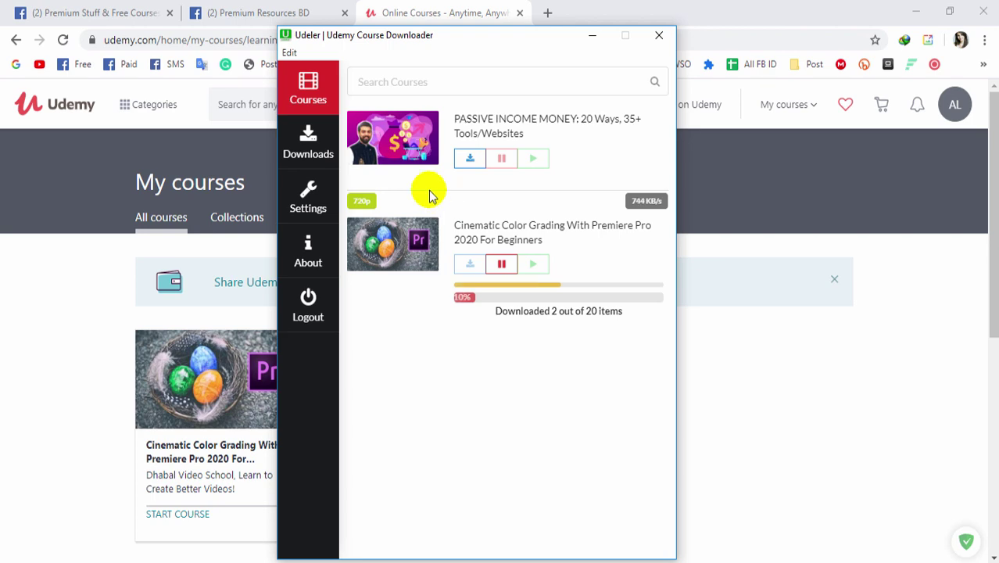
# Switch to the Premium Stuff & Free Courses BD Facebook group in Chrome and look through its posts.
pyautogui.click(117, 12)
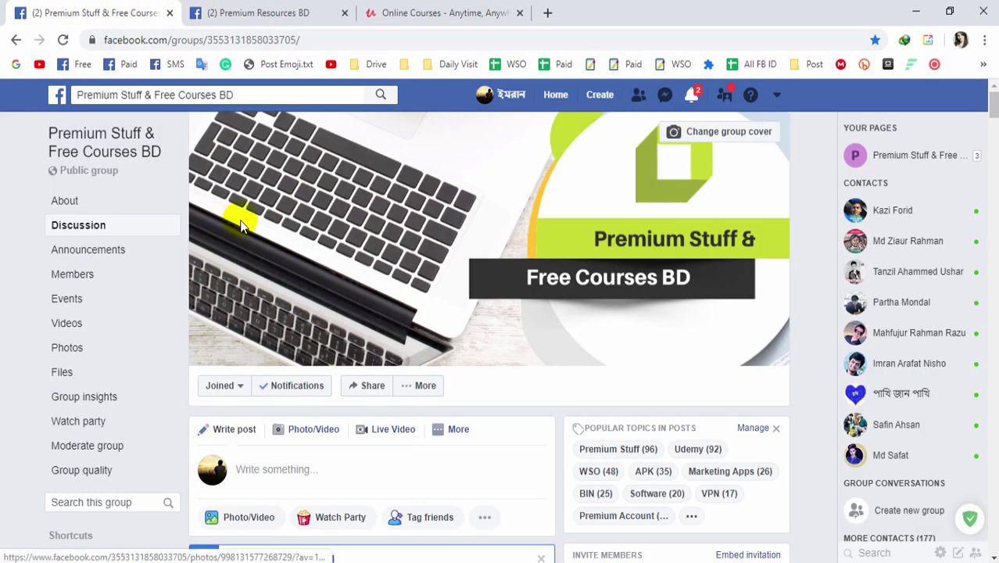
pyautogui.scroll(-3, 342, 228)
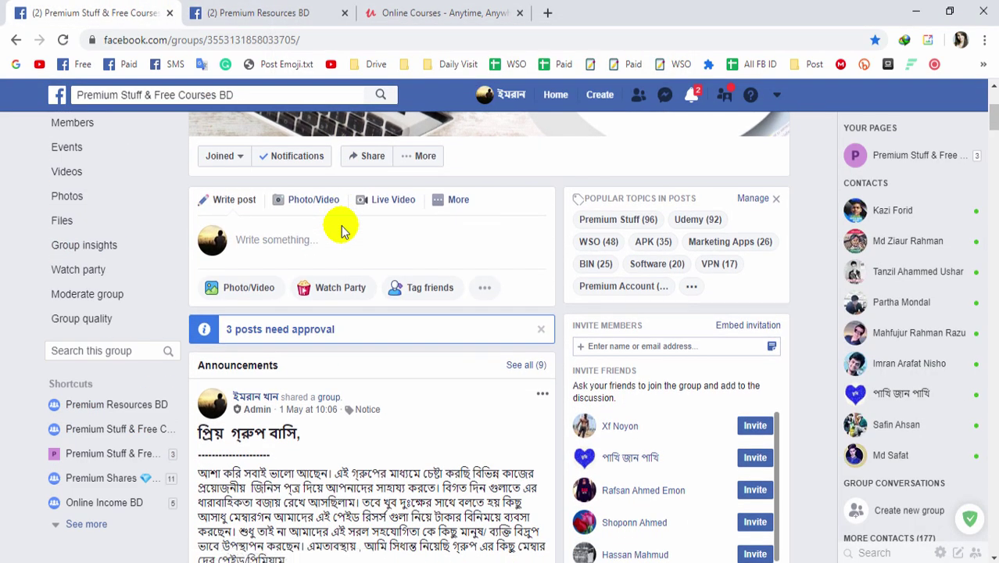
pyautogui.scroll(-10, 341, 232)
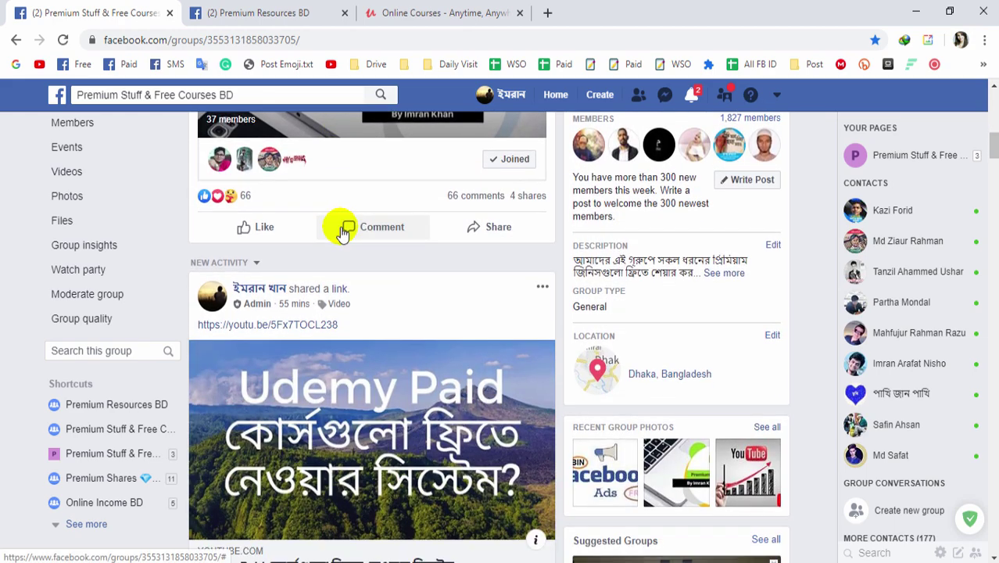
pyautogui.scroll(-10, 342, 234)
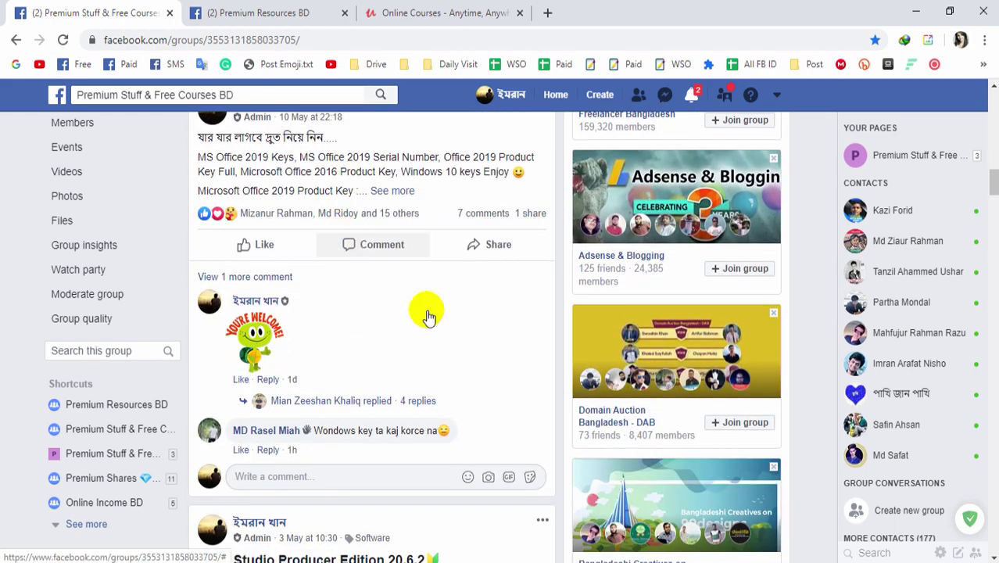
pyautogui.scroll(-5, 422, 316)
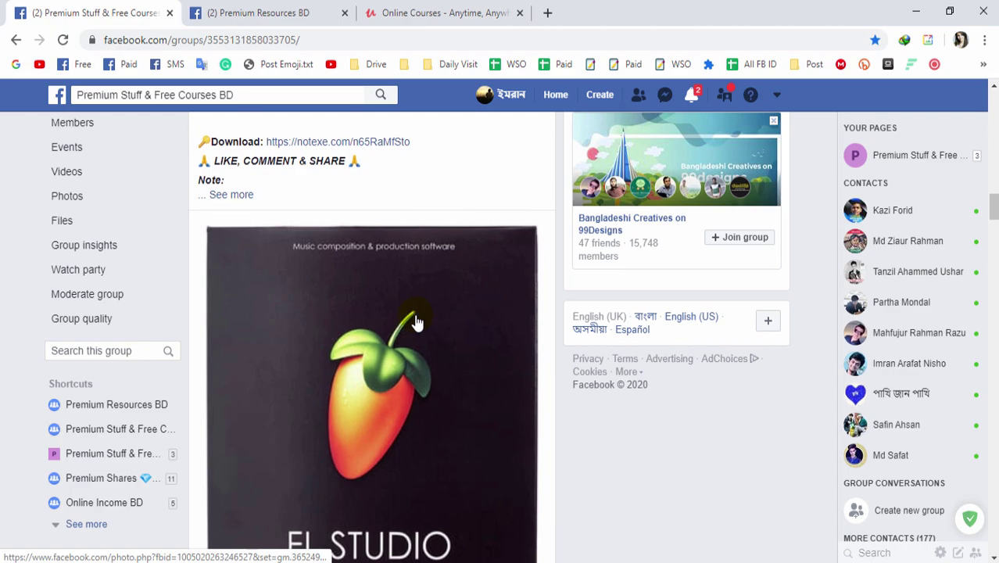
pyautogui.scroll(6, 417, 317)
pyautogui.scroll(10, 413, 317)
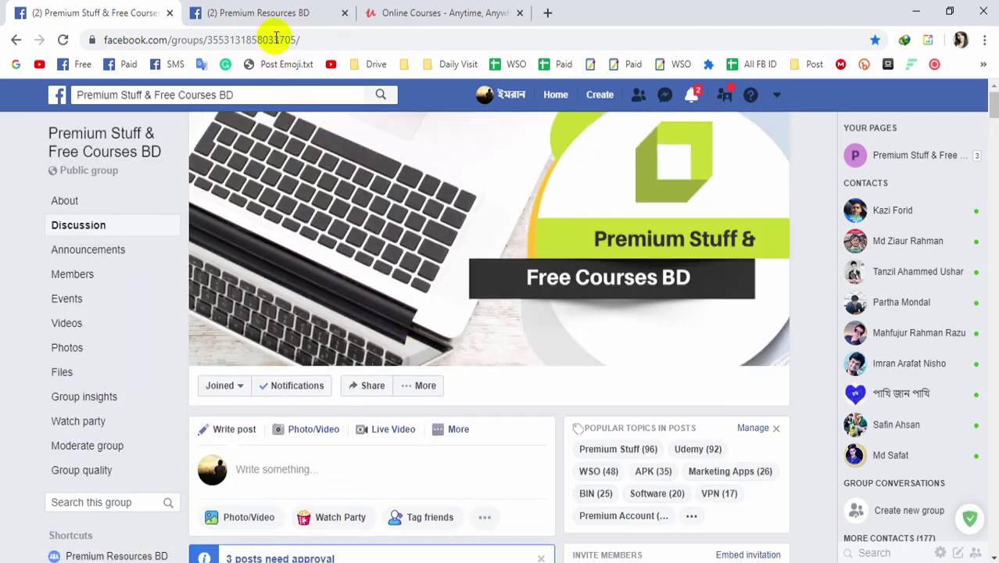
# Look through the posts of the Premium Resources BD Facebook group.
pyautogui.click(272, 21)
pyautogui.scroll(-4, 336, 242)
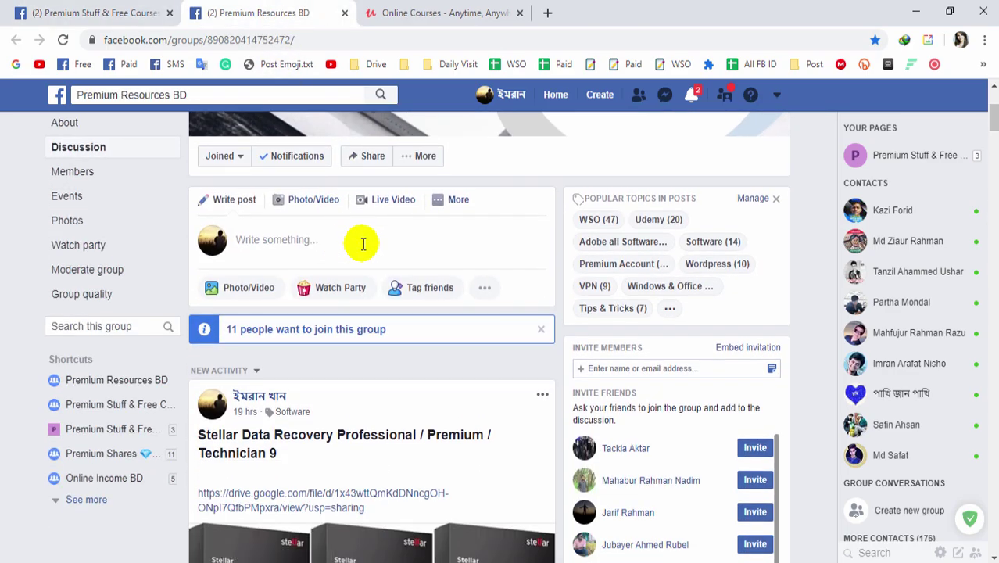
pyautogui.scroll(-10, 364, 245)
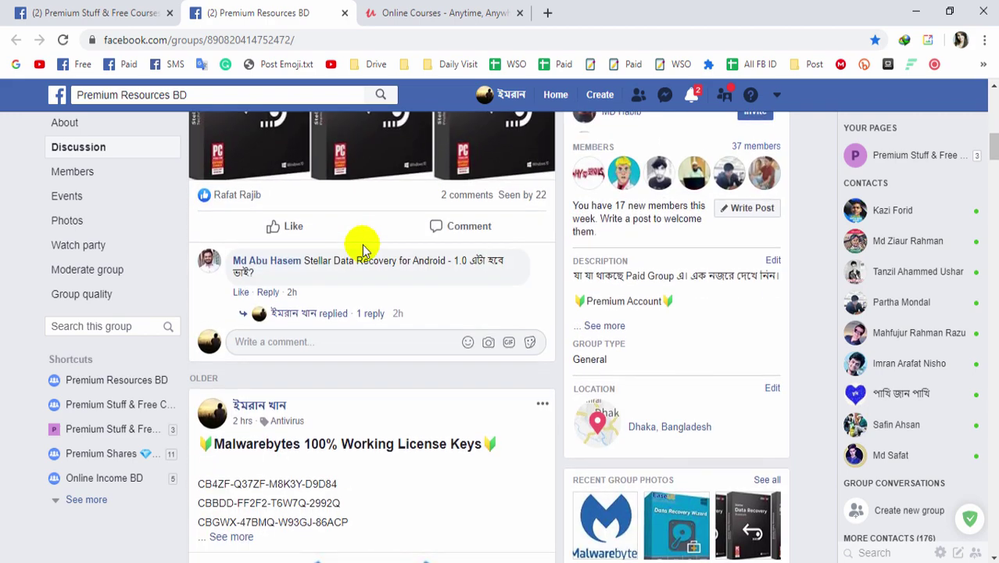
pyautogui.scroll(-15, 362, 249)
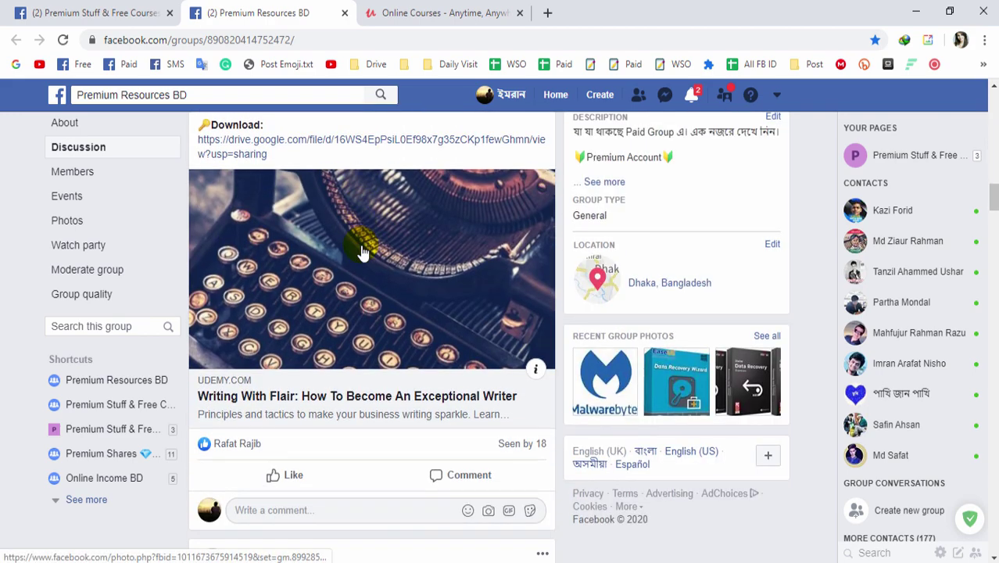
pyautogui.scroll(-15, 362, 248)
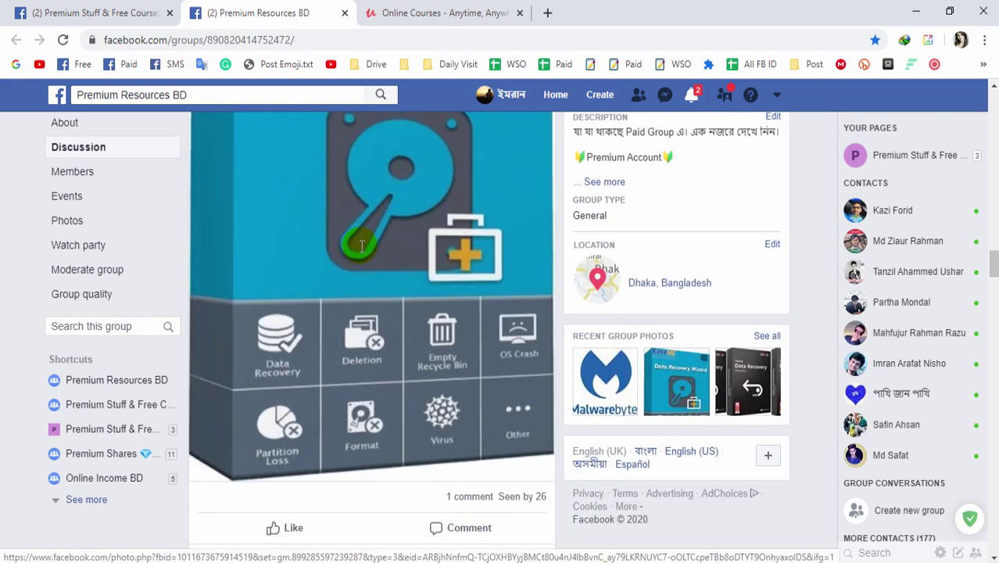
pyautogui.scroll(3, 361, 248)
# Return to the Premium Stuff & Free Courses BD group and view its announcement sharing the Premium Resources BD group.
pyautogui.click(86, 13)
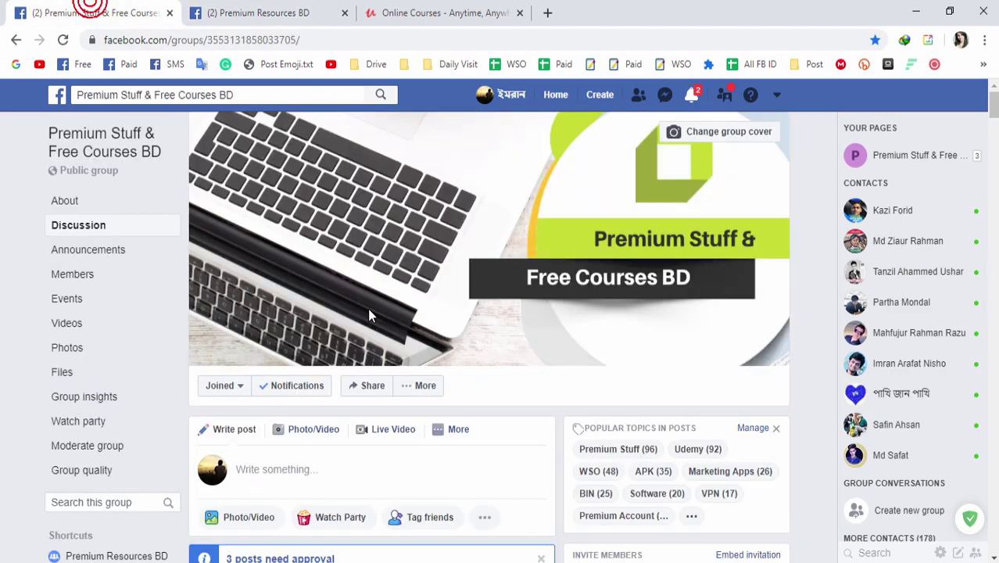
pyautogui.scroll(-3, 370, 311)
pyautogui.scroll(-3, 371, 311)
pyautogui.scroll(-2, 347, 288)
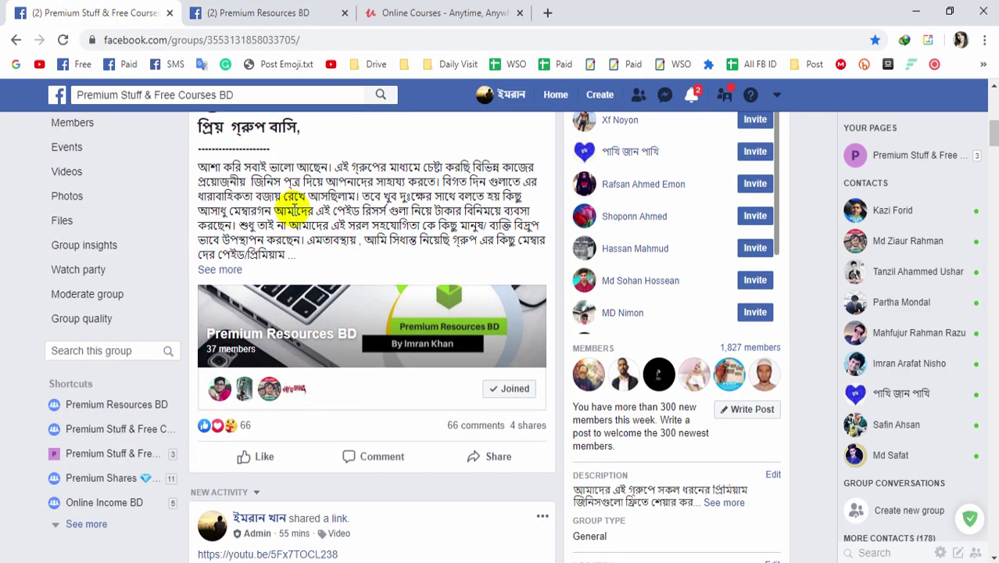
pyautogui.scroll(2, 247, 280)
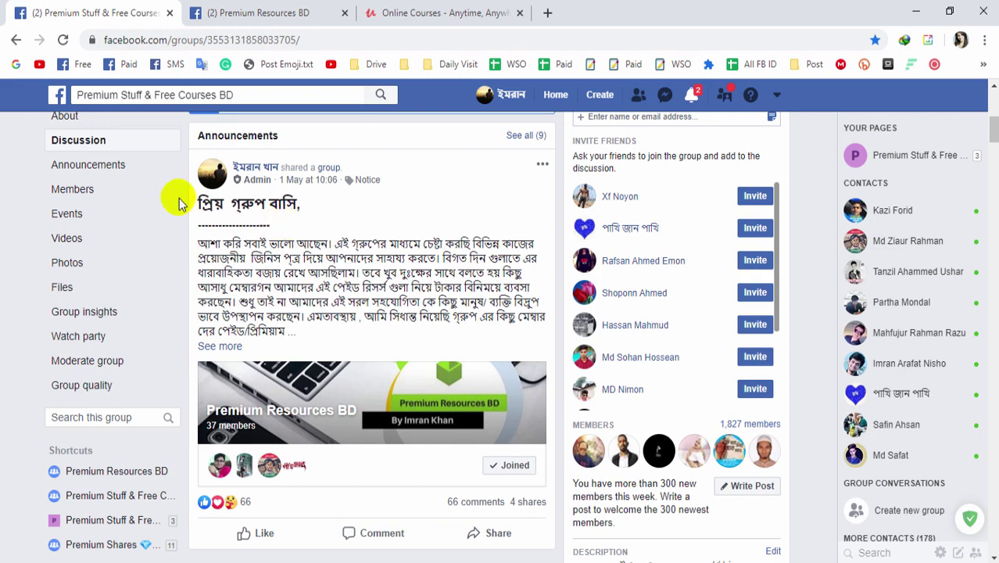
# Expand the full announcement about the paid group and look through its premium account, course and software lists.
pyautogui.scroll(-1, 290, 297)
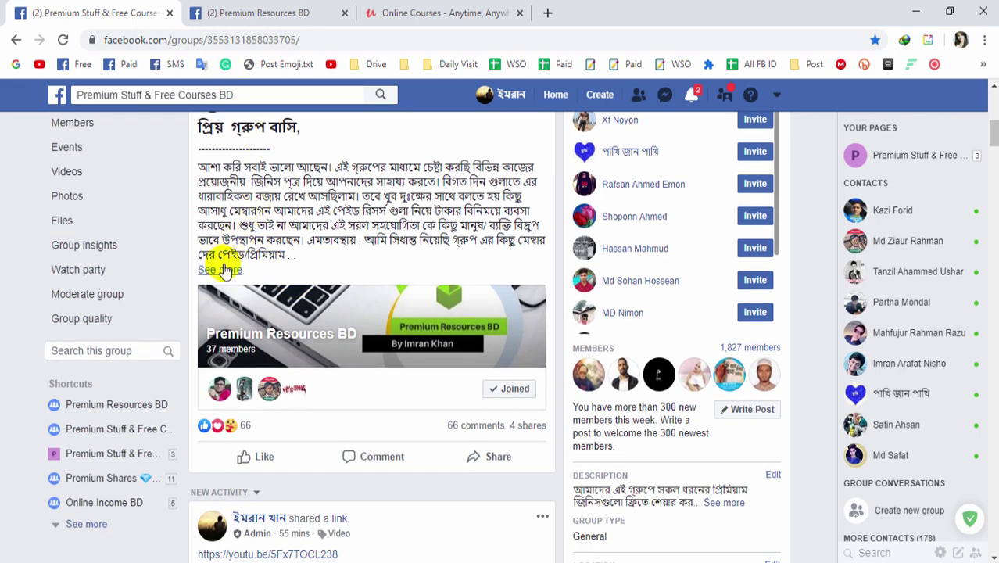
pyautogui.click(222, 270)
pyautogui.scroll(-7, 290, 261)
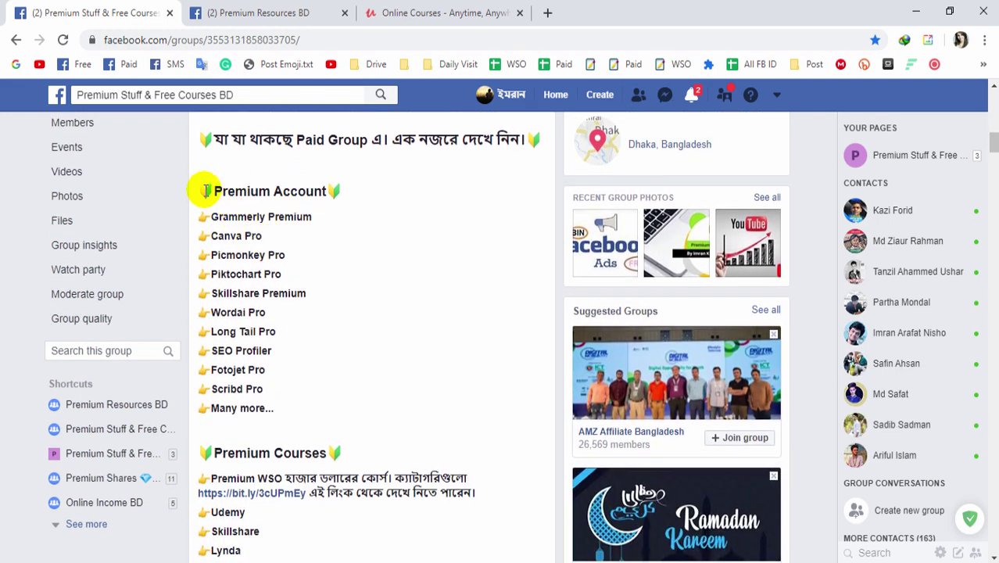
pyautogui.scroll(-2, 313, 227)
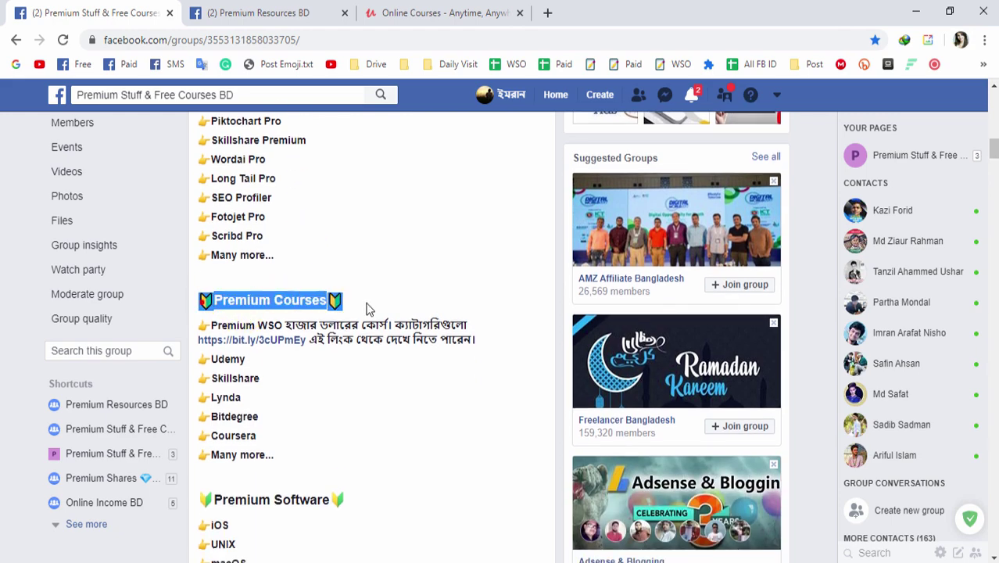
pyautogui.scroll(-3, 336, 313)
pyautogui.click(301, 317)
pyautogui.scroll(-3, 336, 289)
pyautogui.click(219, 297)
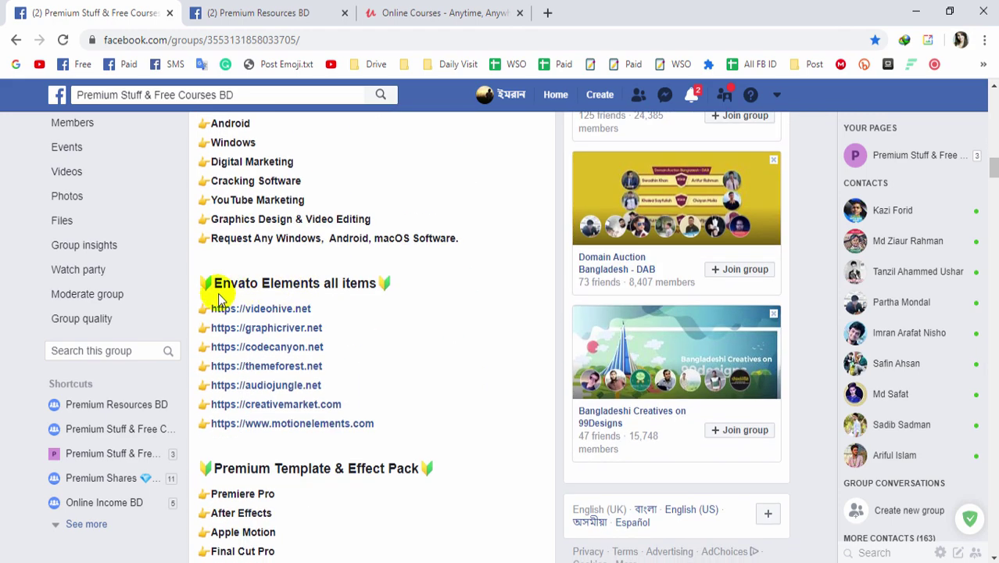
# Highlight the announcement's Envato Elements, Premium Template & Effect Pack and Wordpress Theme & Plugin headings while reviewing them, and return to its beginning.
pyautogui.moveTo(310, 283); pyautogui.dragTo(374, 293)
pyautogui.scroll(-2, 312, 305)
pyautogui.moveTo(196, 314); pyautogui.dragTo(429, 314)
pyautogui.scroll(-2, 429, 314)
pyautogui.moveTo(198, 348); pyautogui.dragTo(423, 347)
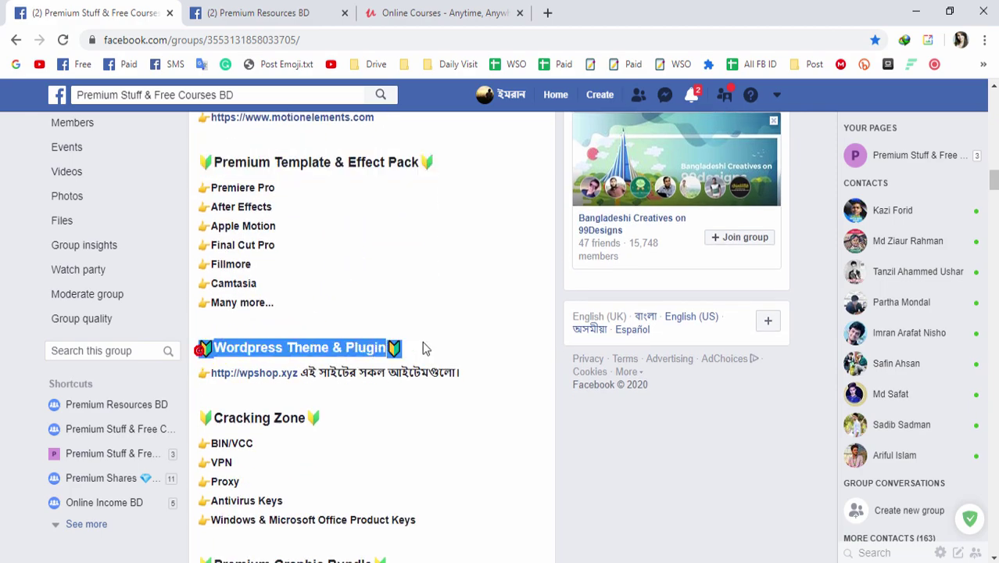
pyautogui.scroll(-2, 417, 316)
pyautogui.scroll(20, 415, 315)
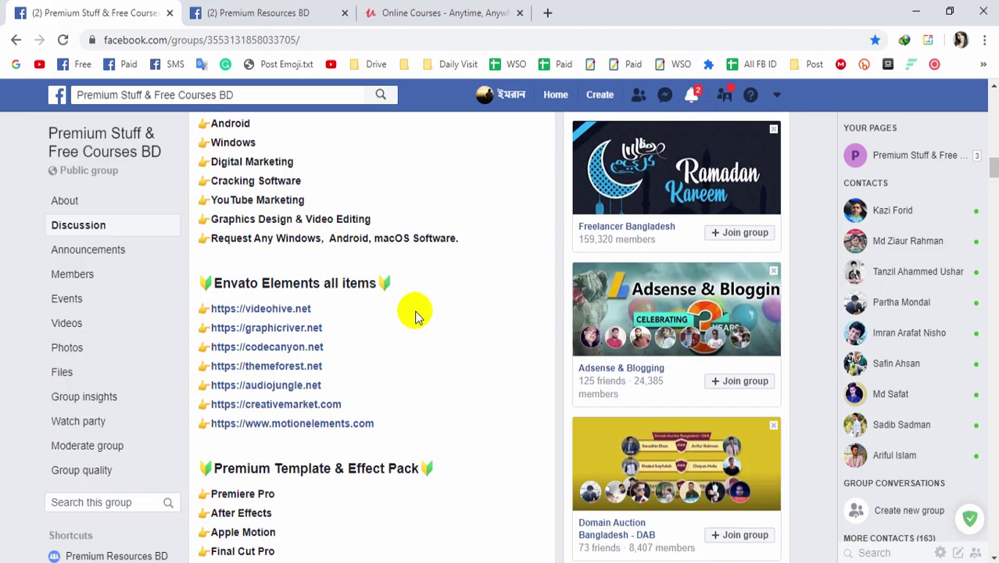
pyautogui.scroll(6, 418, 315)
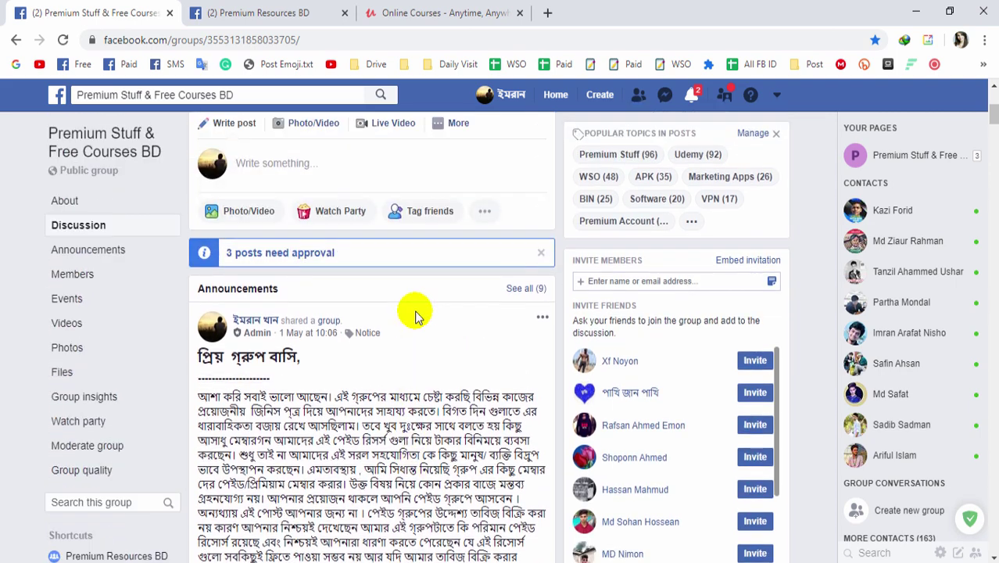